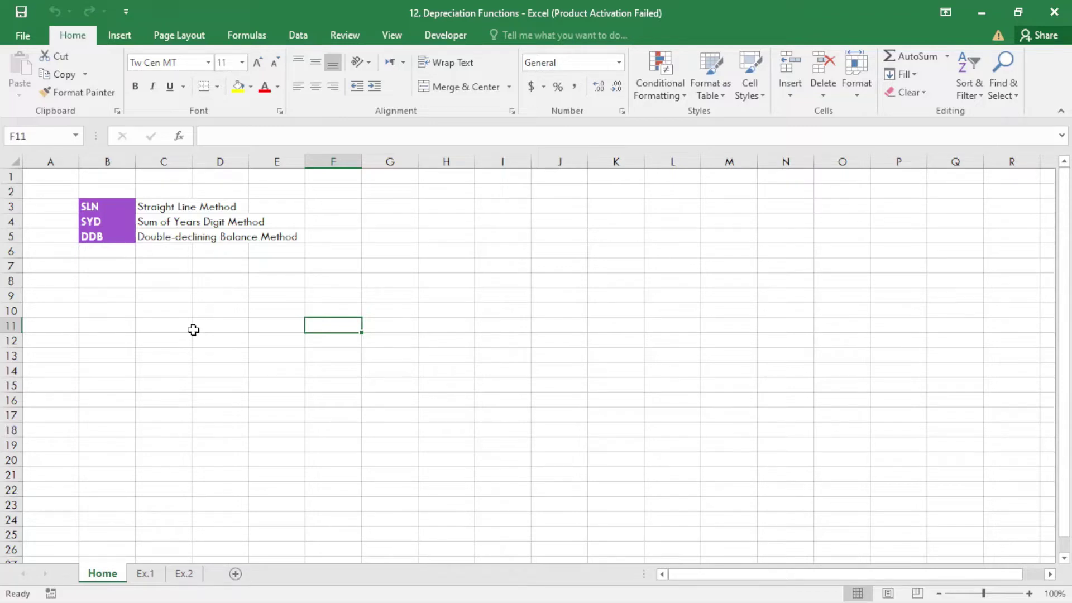
# Show the Ex.1 sheet and check the named car inputs such as Car_Salvage ($5,000)
pyautogui.click(145, 573)
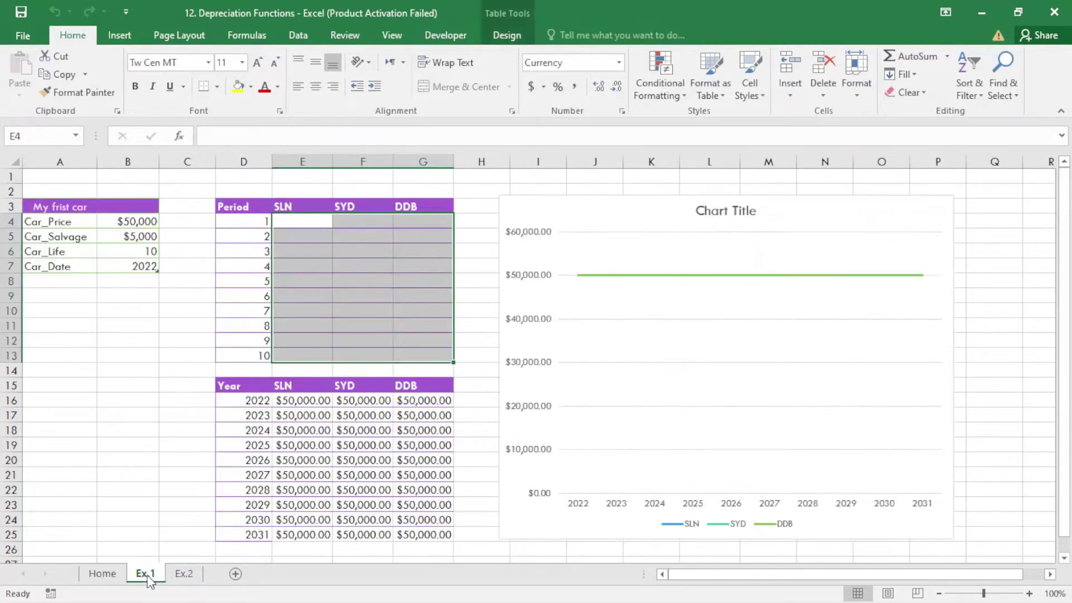
pyautogui.click(323, 226)
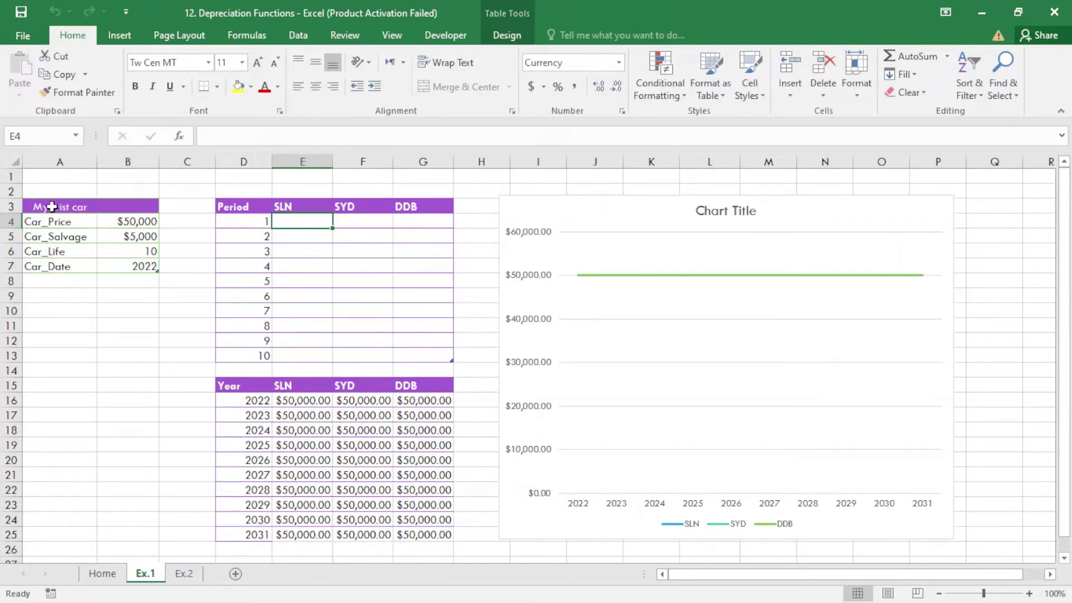
pyautogui.click(149, 221)
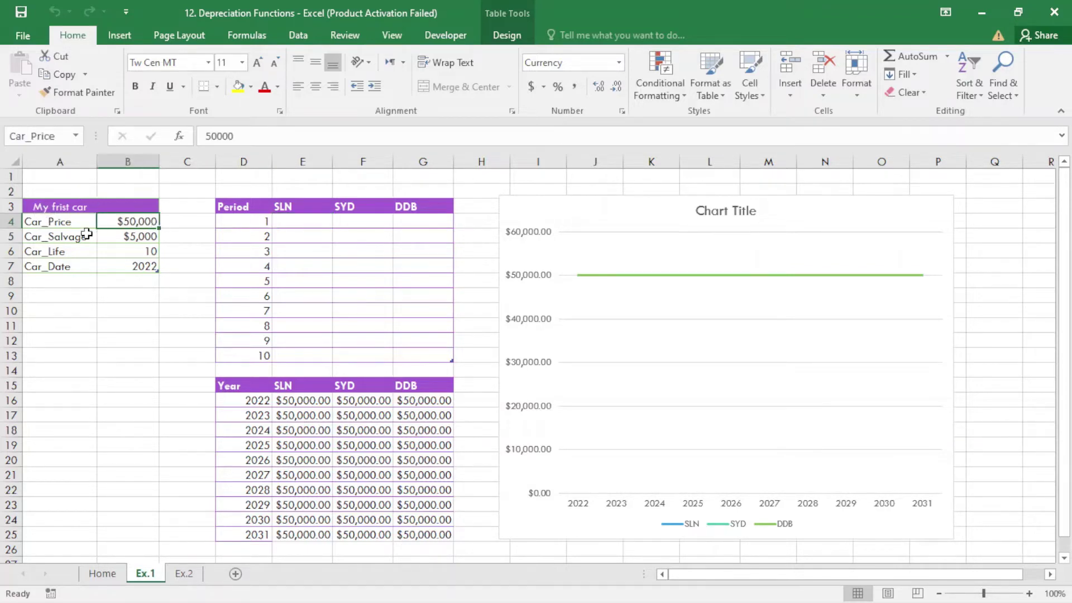
pyautogui.click(52, 235)
pyautogui.click(125, 237)
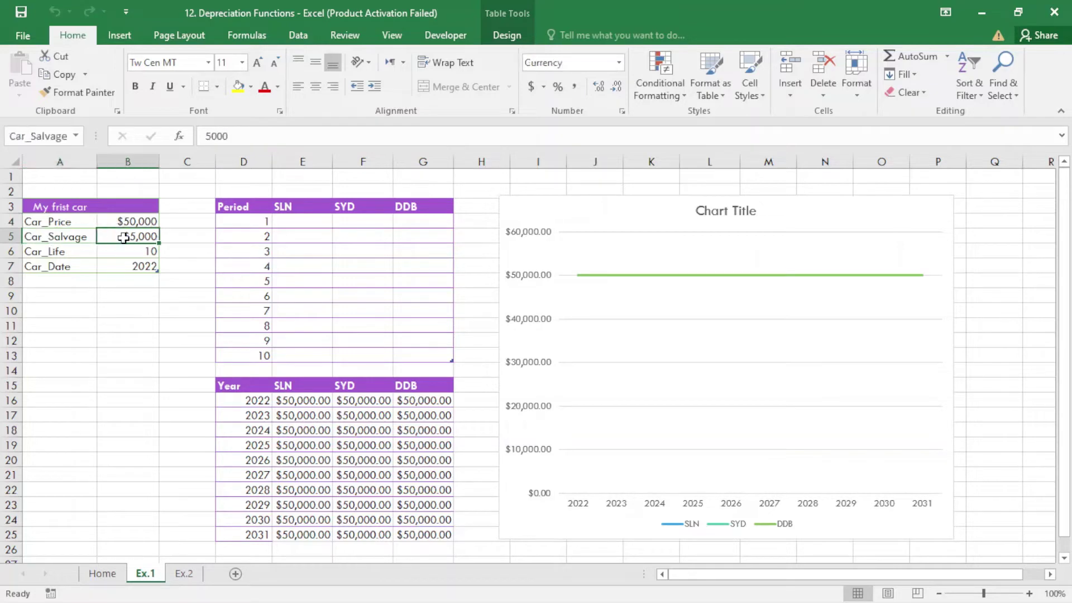
pyautogui.click(135, 251)
pyautogui.click(284, 223)
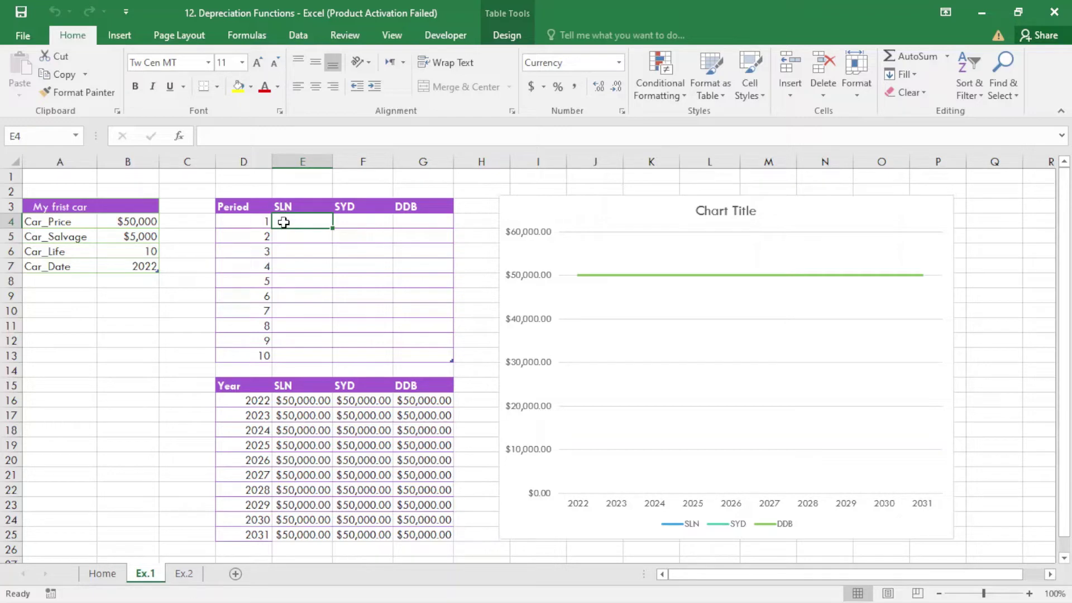
pyautogui.write('=')
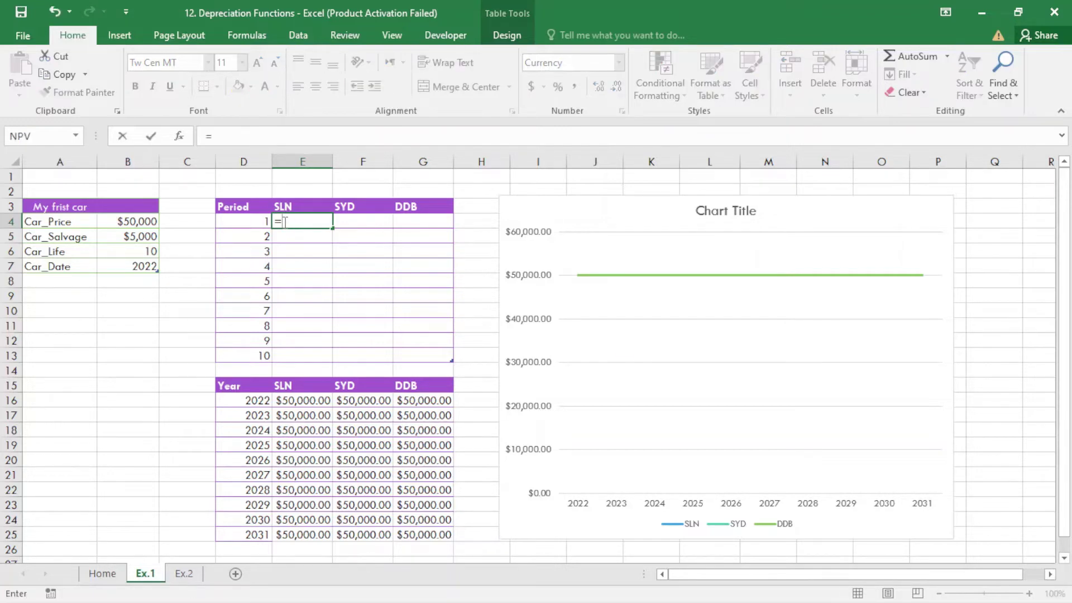
pyautogui.write('sl')
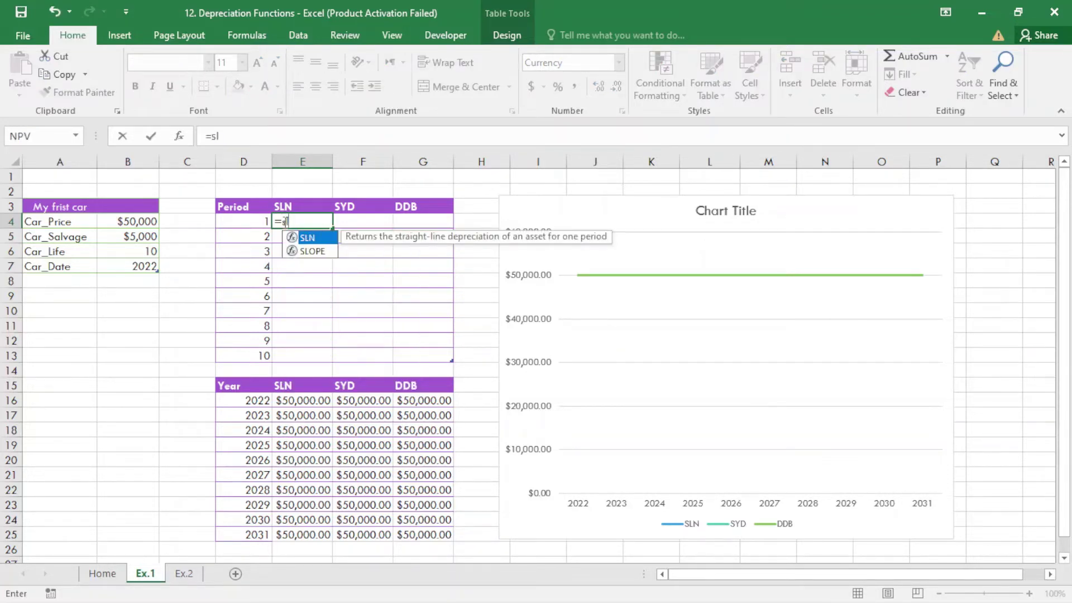
# Enter =SLN(Car_Price,Car_Salvage,Car_Life) in E4, filling the column with $4,500.00
pyautogui.press('Tab')
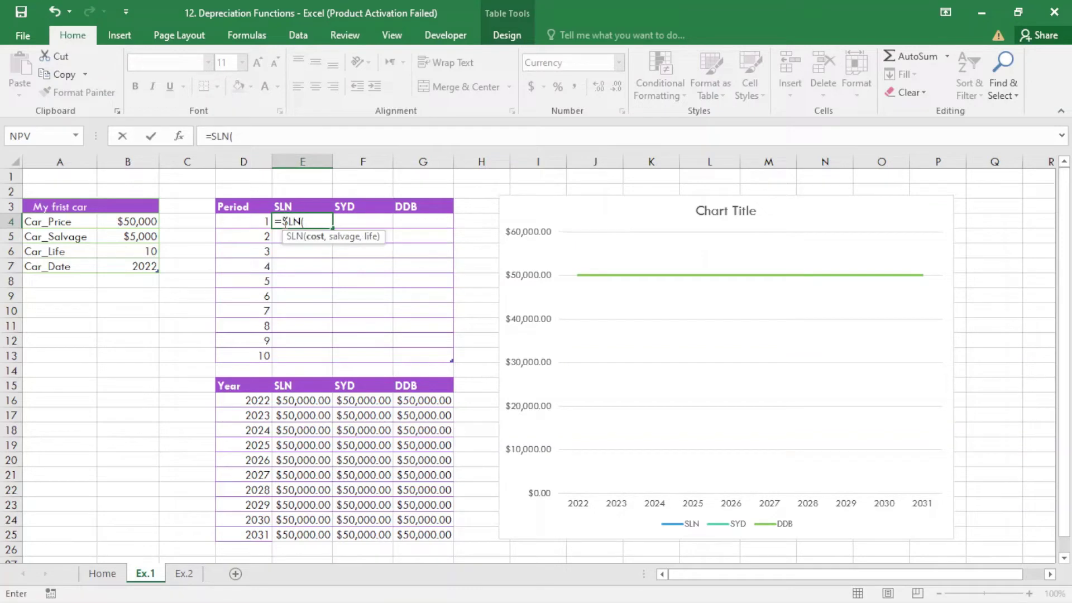
pyautogui.click(137, 221)
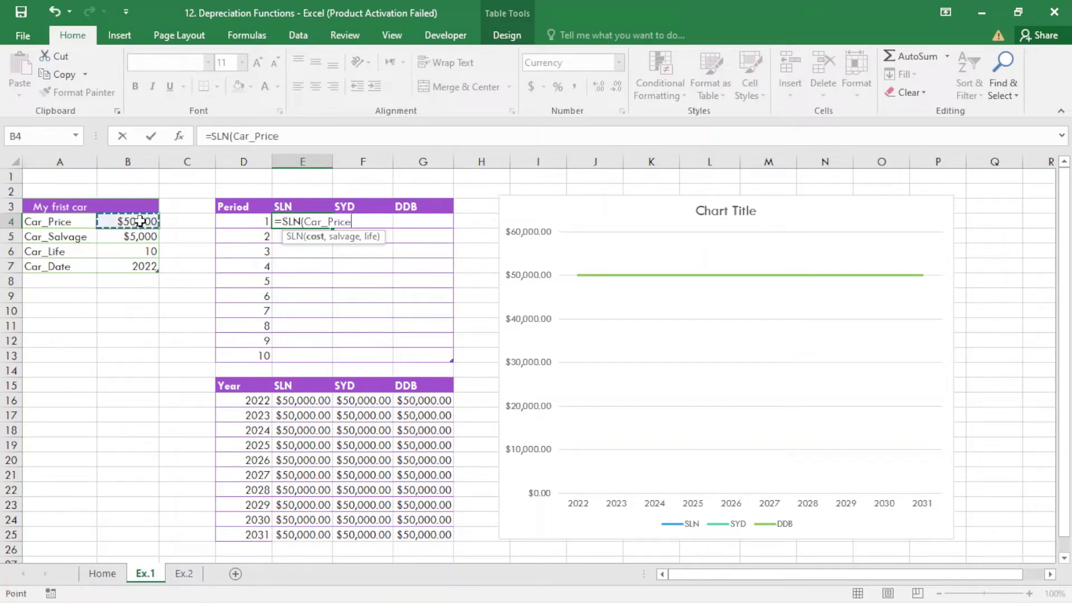
pyautogui.write(',')
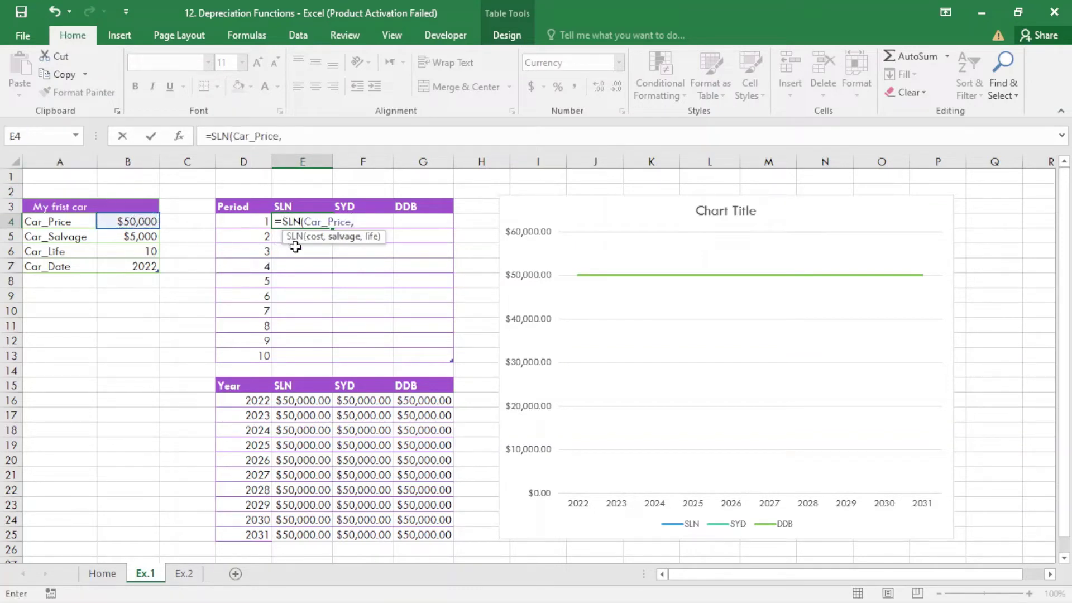
pyautogui.click(135, 237)
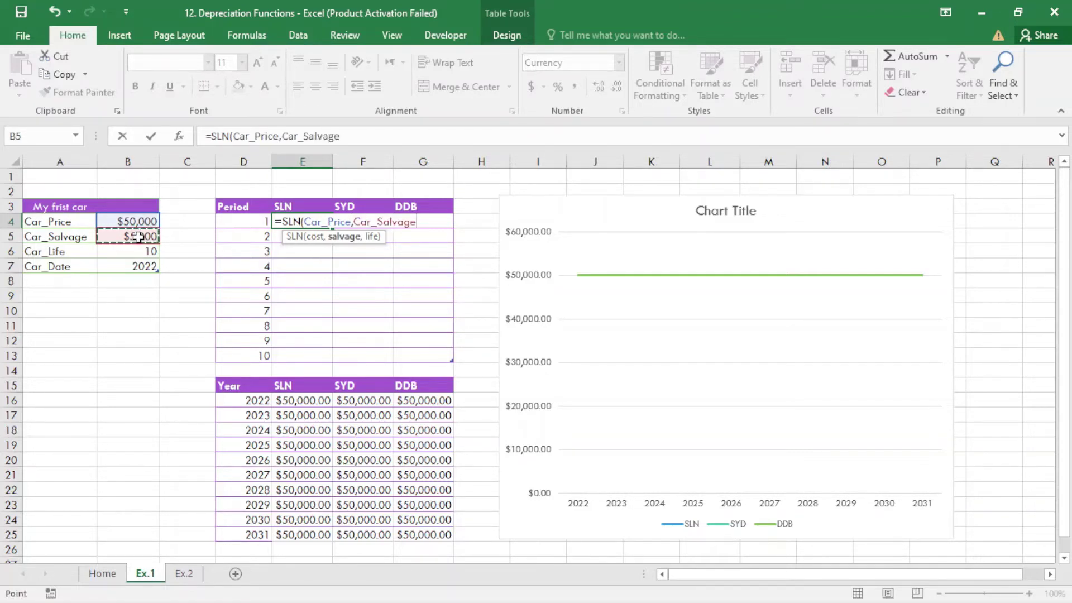
pyautogui.write(',')
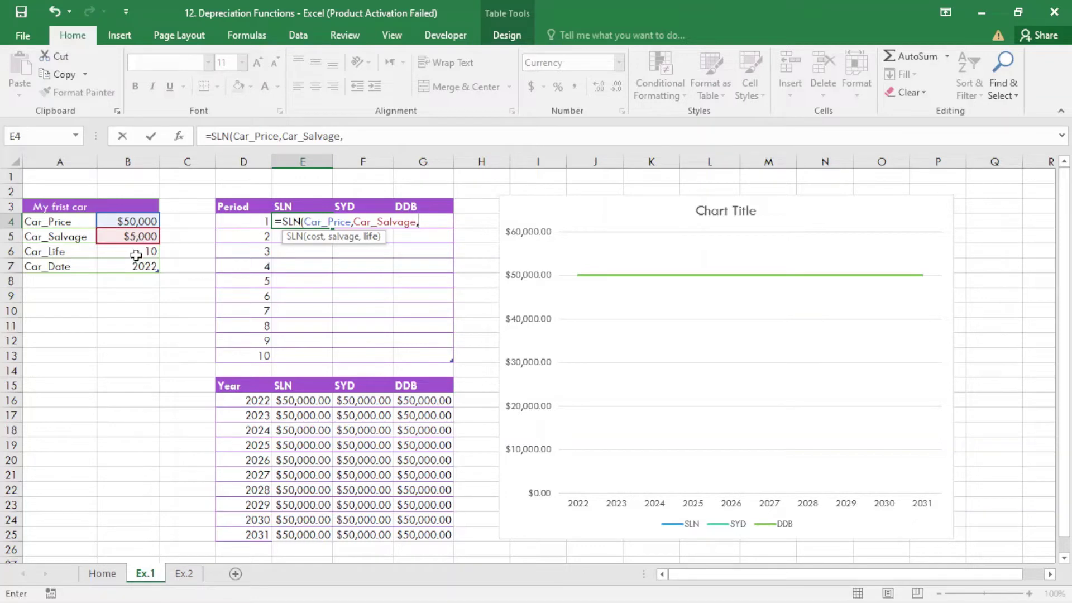
pyautogui.click(136, 252)
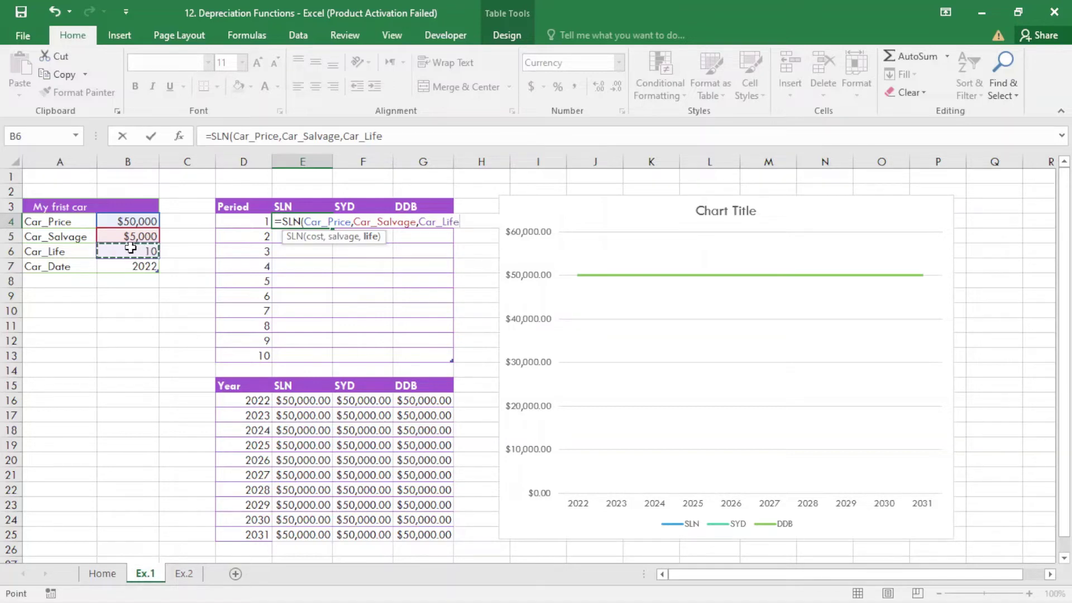
pyautogui.write(')')
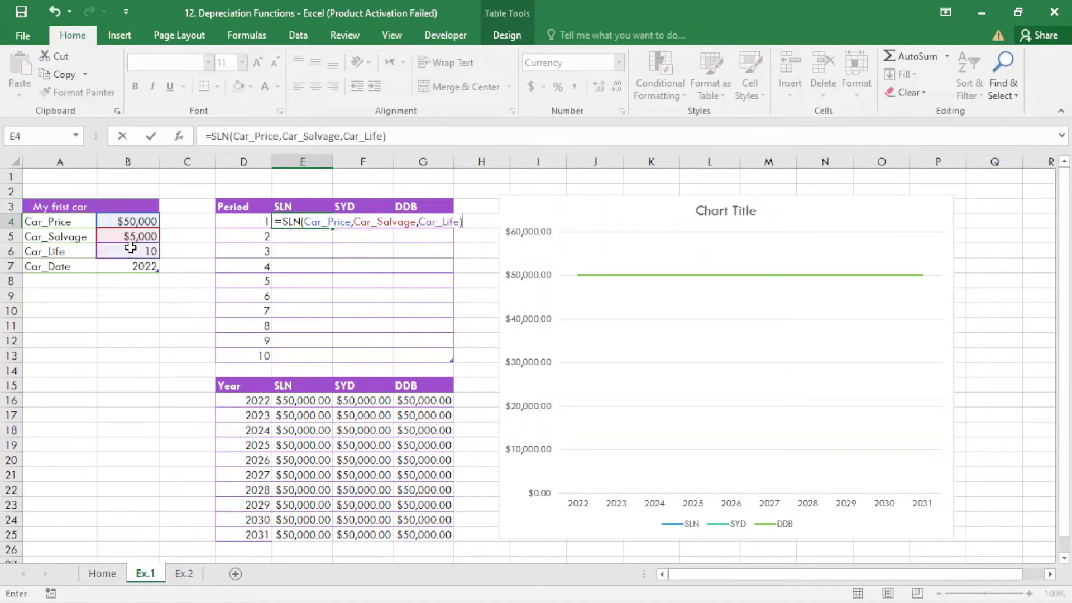
pyautogui.hotkey('ctrl', 'Return')
pyautogui.press('Return')
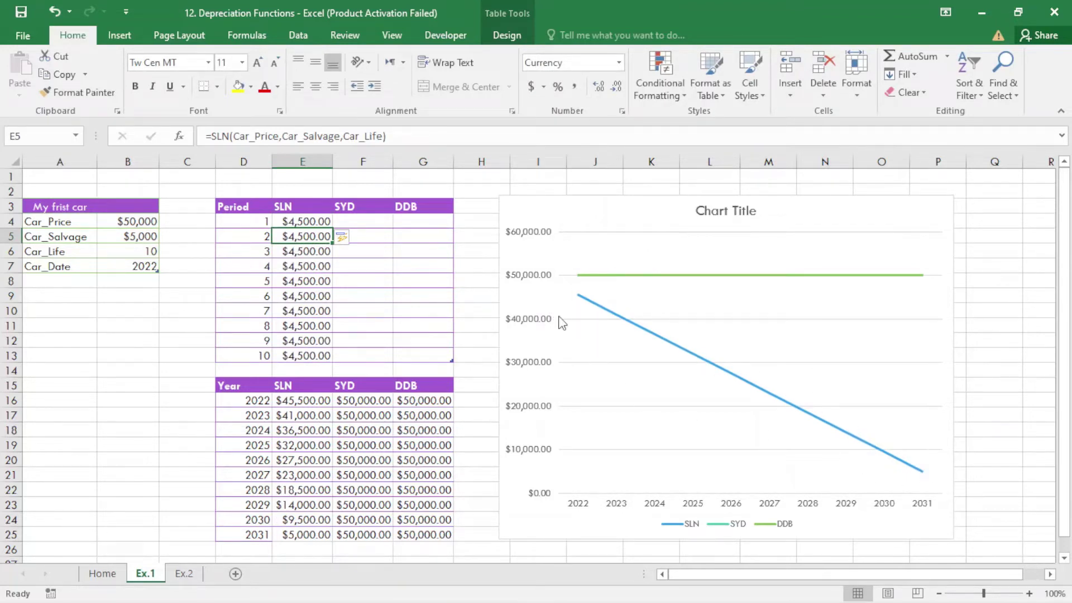
pyautogui.click(303, 222)
pyautogui.click(305, 236)
pyautogui.click(307, 401)
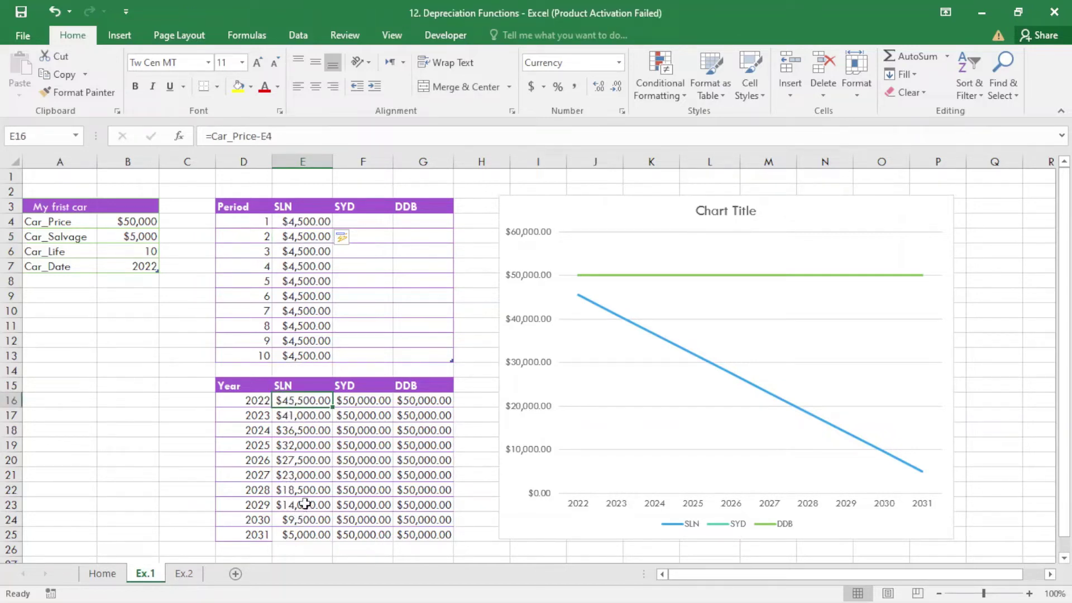
pyautogui.click(380, 222)
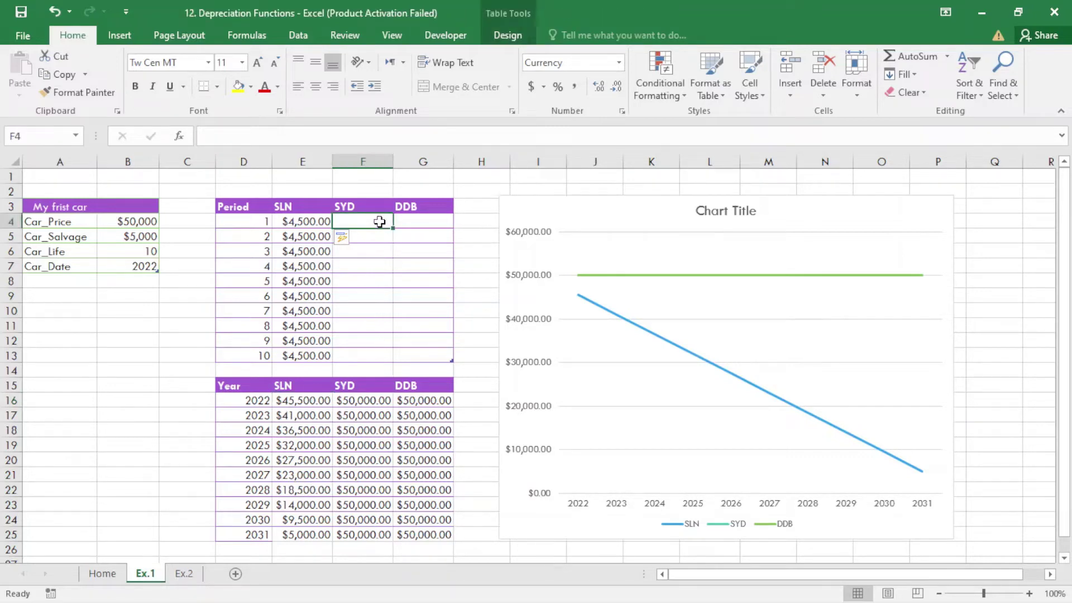
pyautogui.write('=')
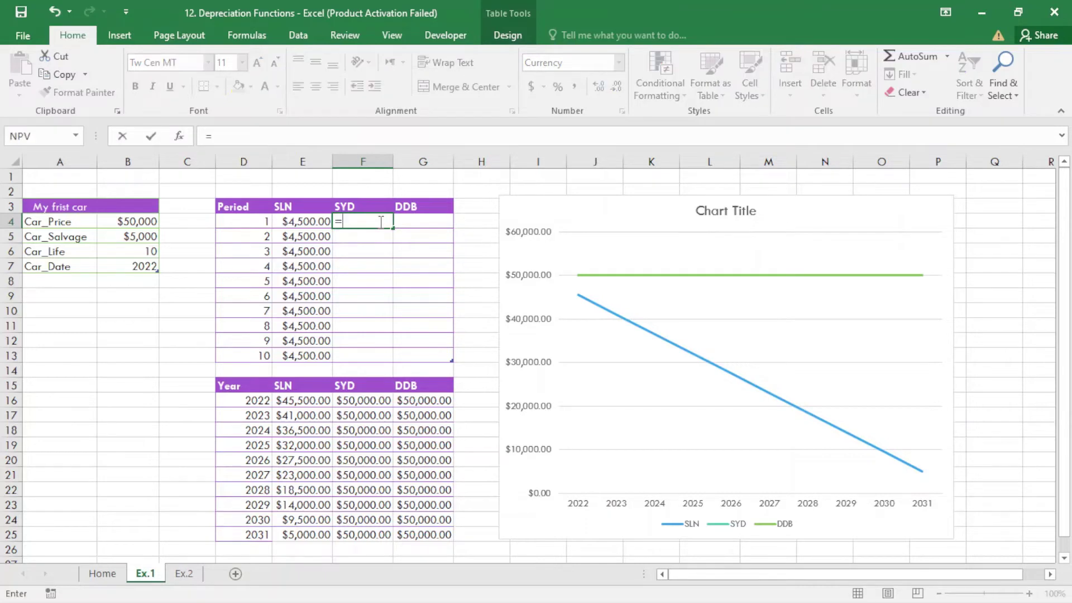
pyautogui.write('sy')
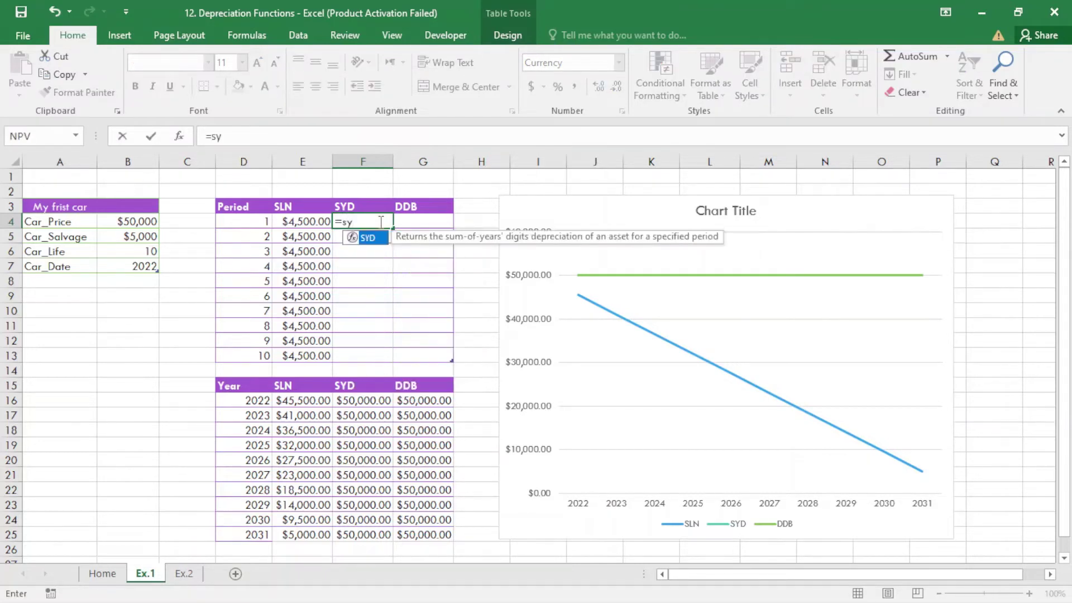
# Enter =SYD(Car_Price,Car_Salvage,Car_Life) plus the row's Period in F4, giving $8,181.82 to $818.18
pyautogui.press('Tab')
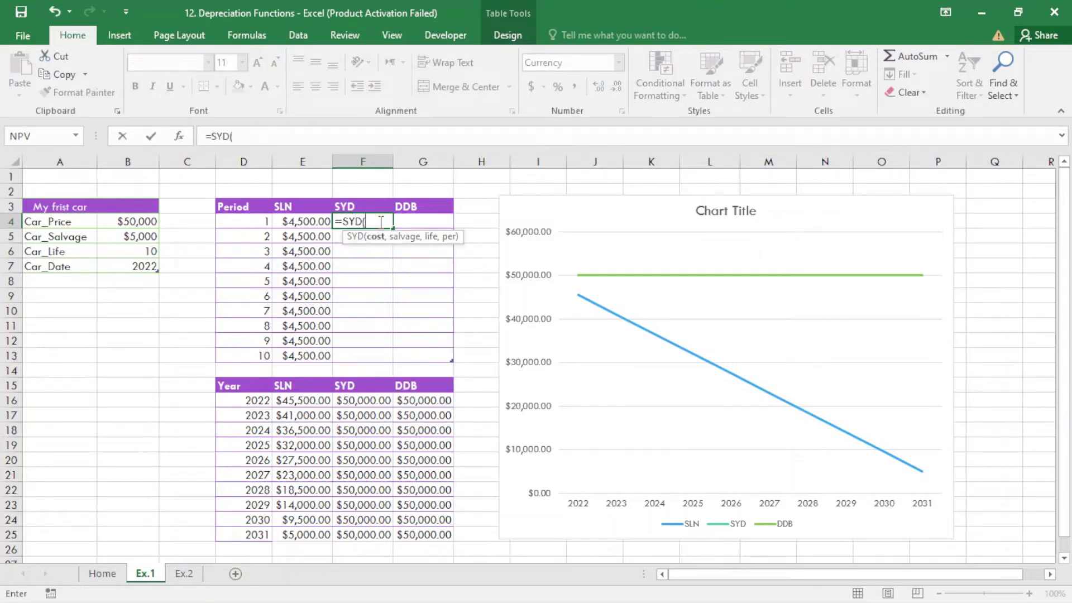
pyautogui.click(134, 221)
pyautogui.write(',')
pyautogui.click(128, 237)
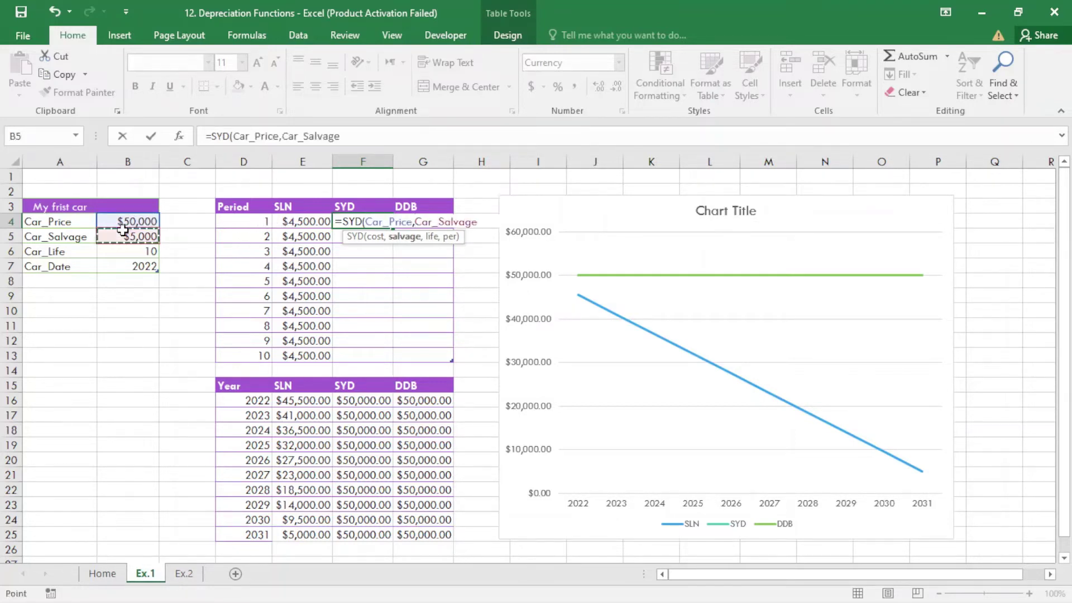
pyautogui.write(',')
pyautogui.click(129, 251)
pyautogui.write(',Car_Life,')
pyautogui.click(249, 220)
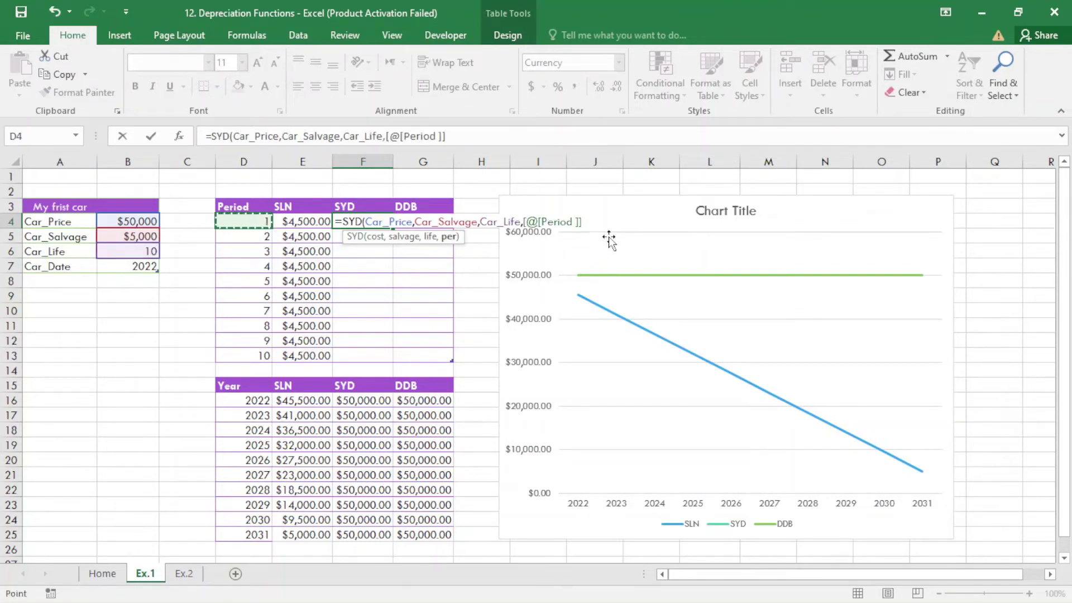
pyautogui.write(')')
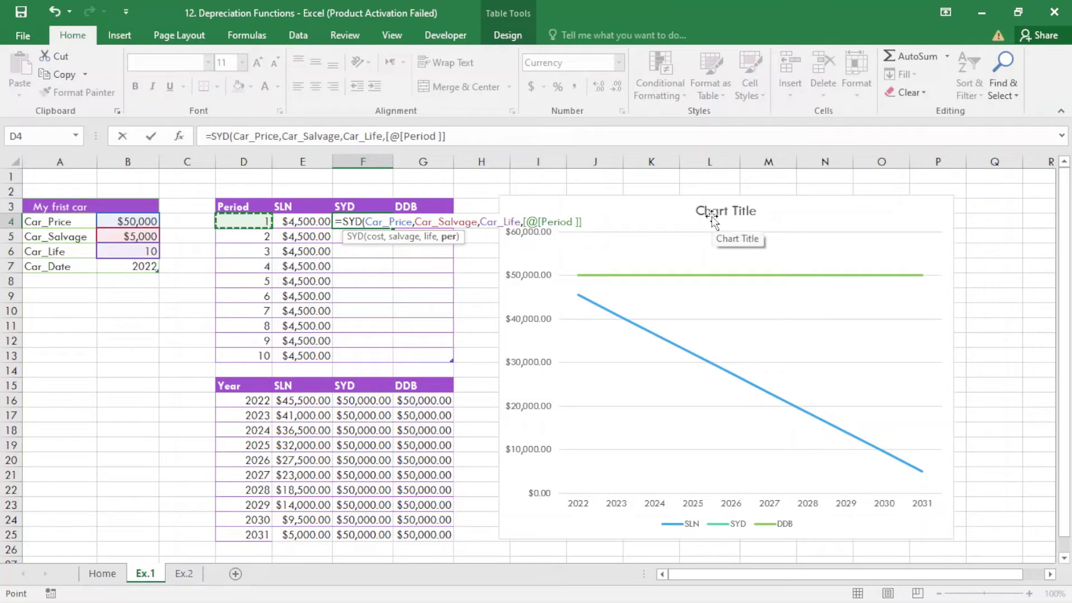
pyautogui.press('Return')
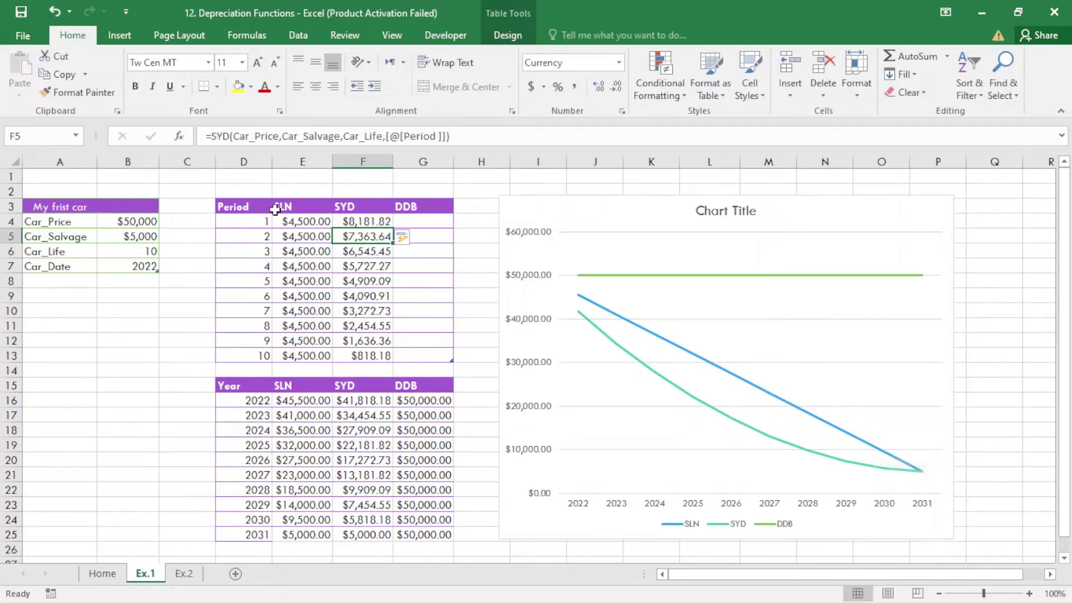
pyautogui.click(424, 222)
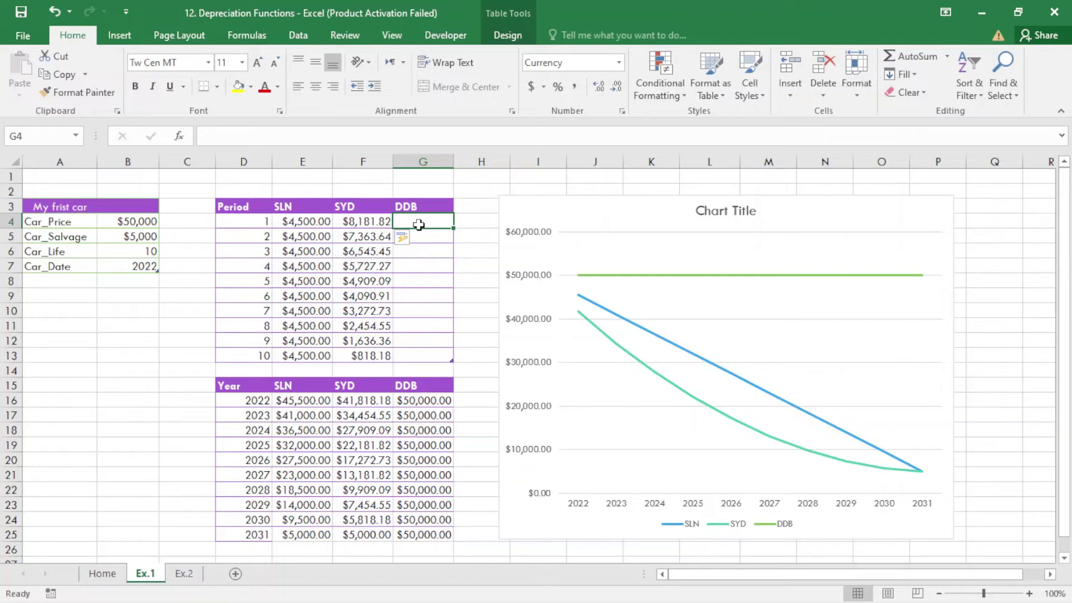
pyautogui.write('=')
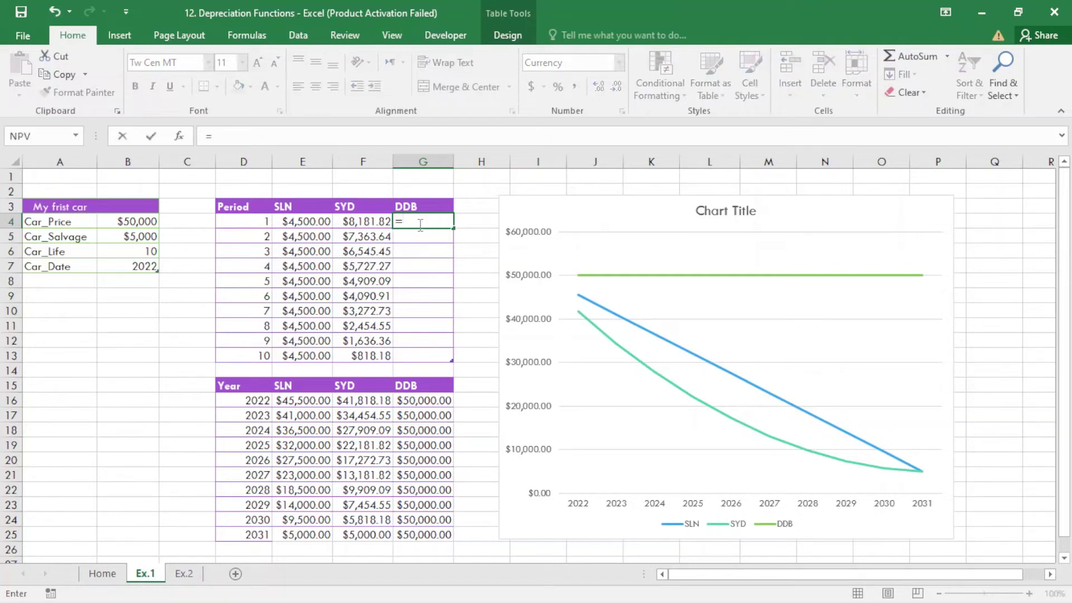
pyautogui.write('ddb')
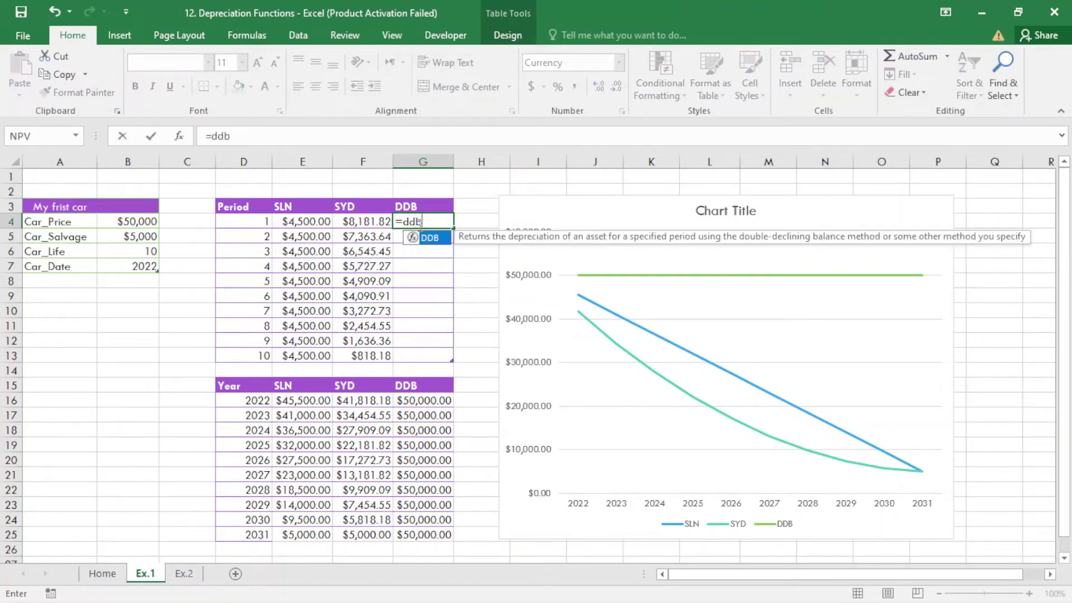
pyautogui.write('(')
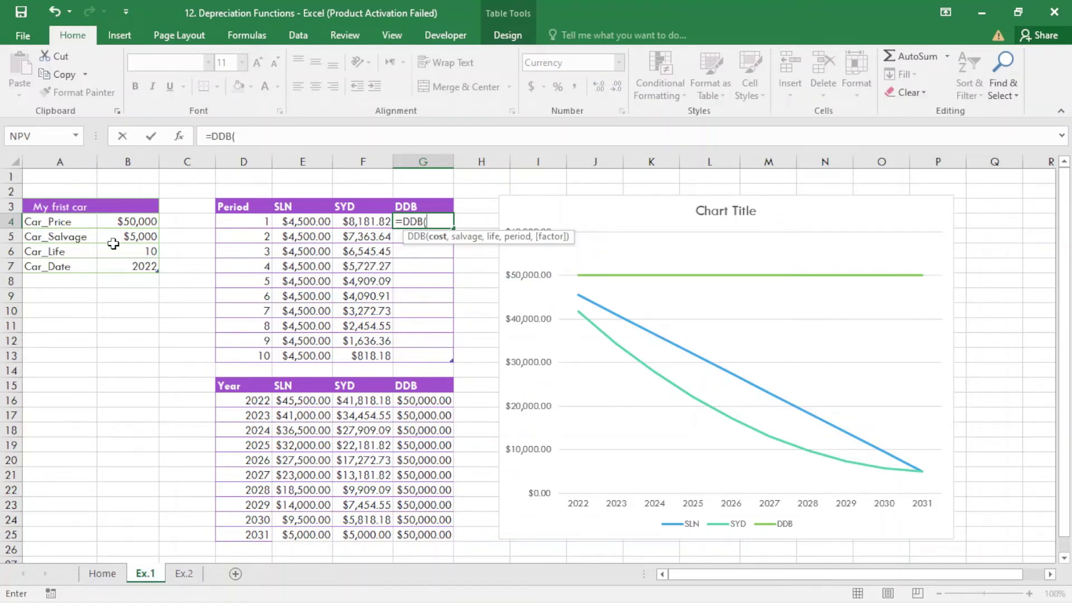
# Enter a DDB formula in G4 from car price, salvage, life and Period ($10,000.00 to $1,342.18)
pyautogui.click(128, 222)
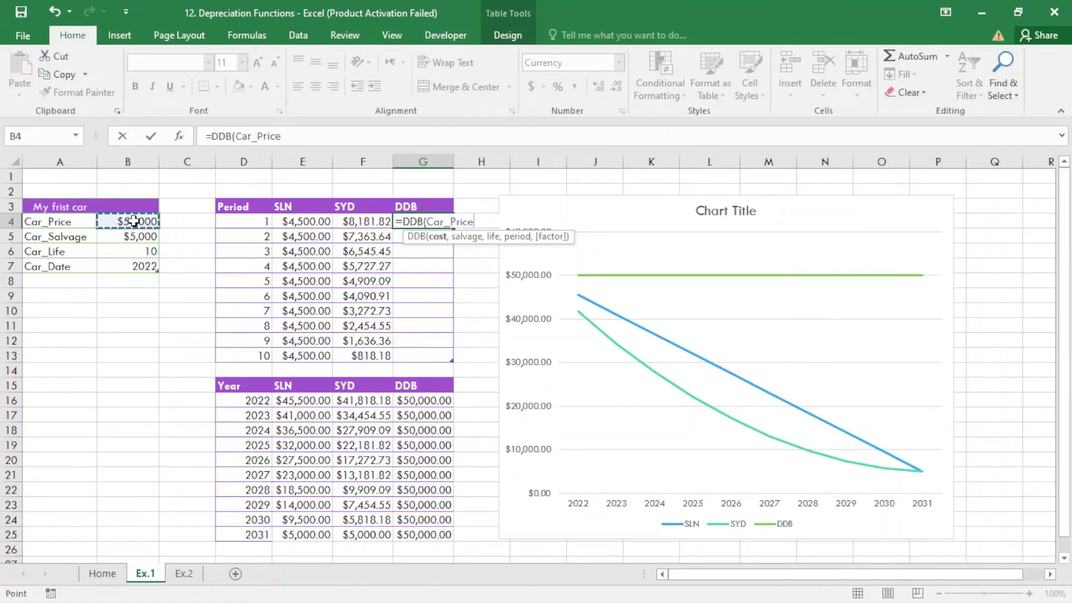
pyautogui.write(',')
pyautogui.click(129, 240)
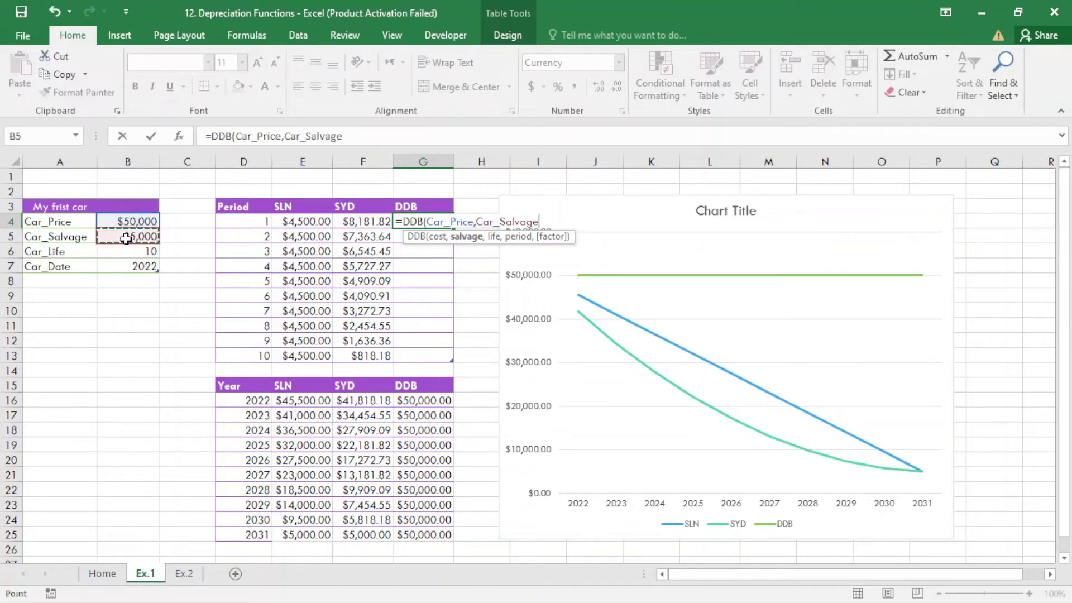
pyautogui.write(',')
pyautogui.click(129, 252)
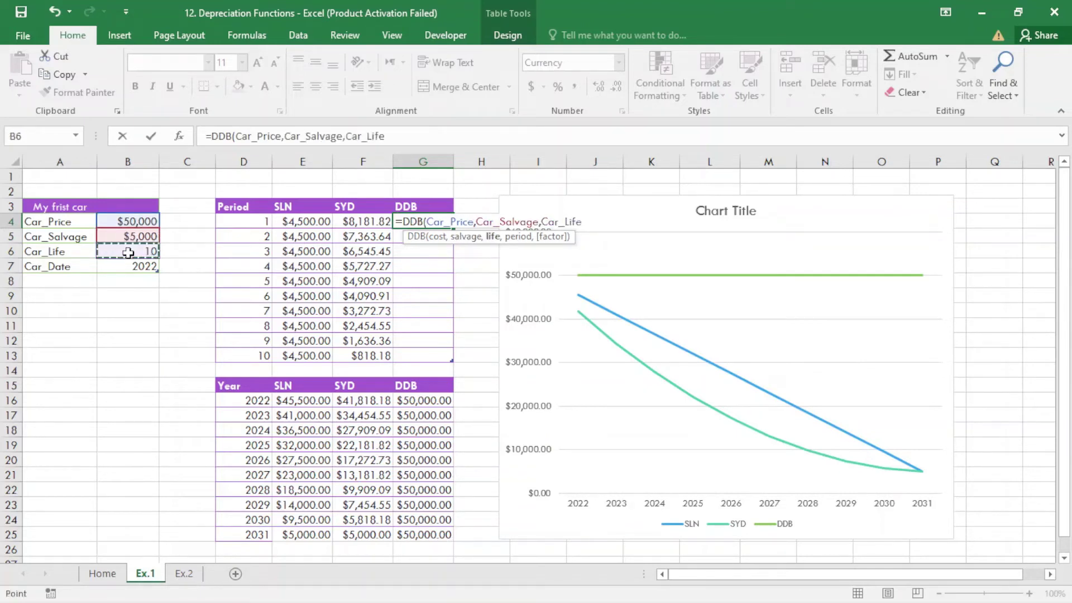
pyautogui.write(',')
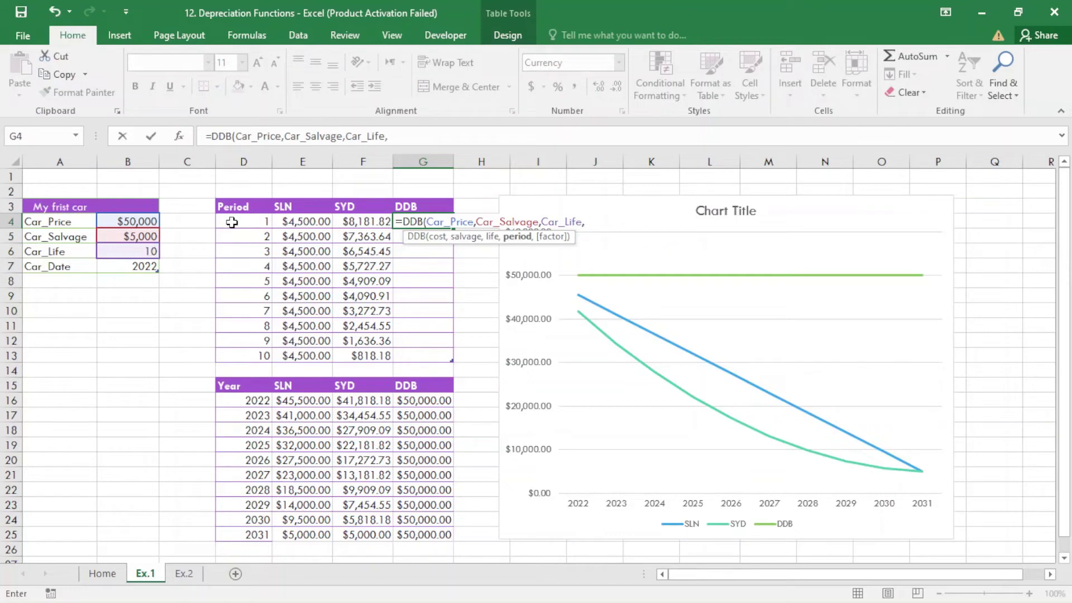
pyautogui.click(238, 222)
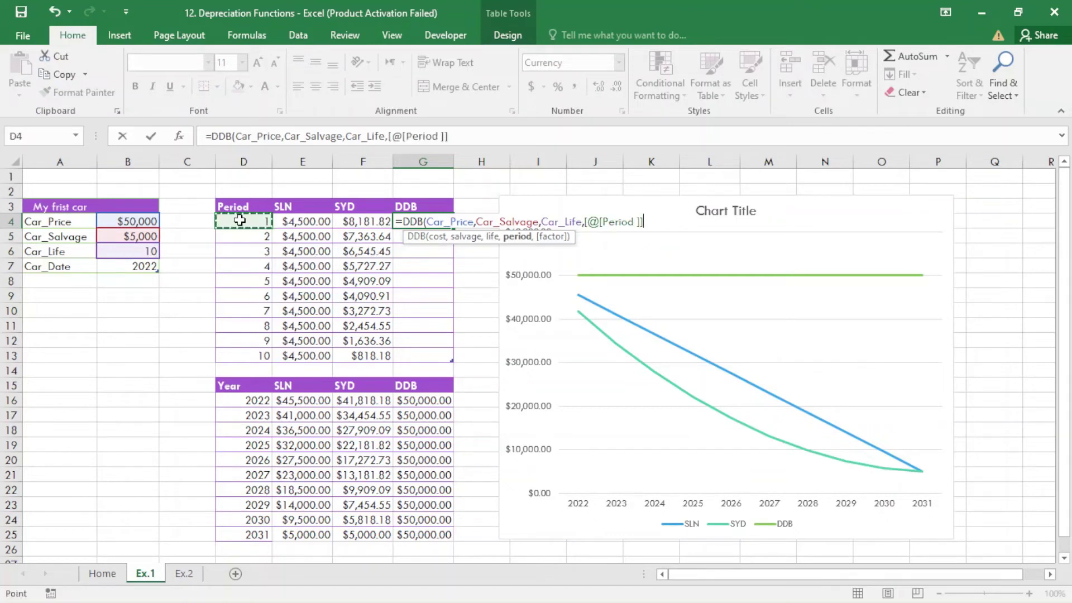
pyautogui.write(')')
pyautogui.press('Return')
pyautogui.press('Return')
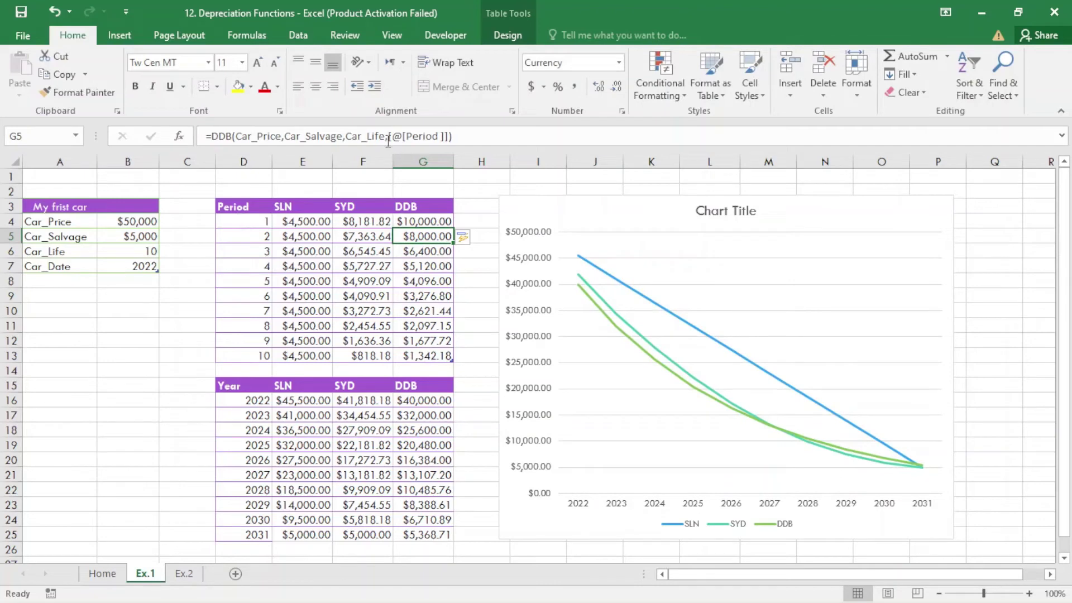
pyautogui.click(428, 221)
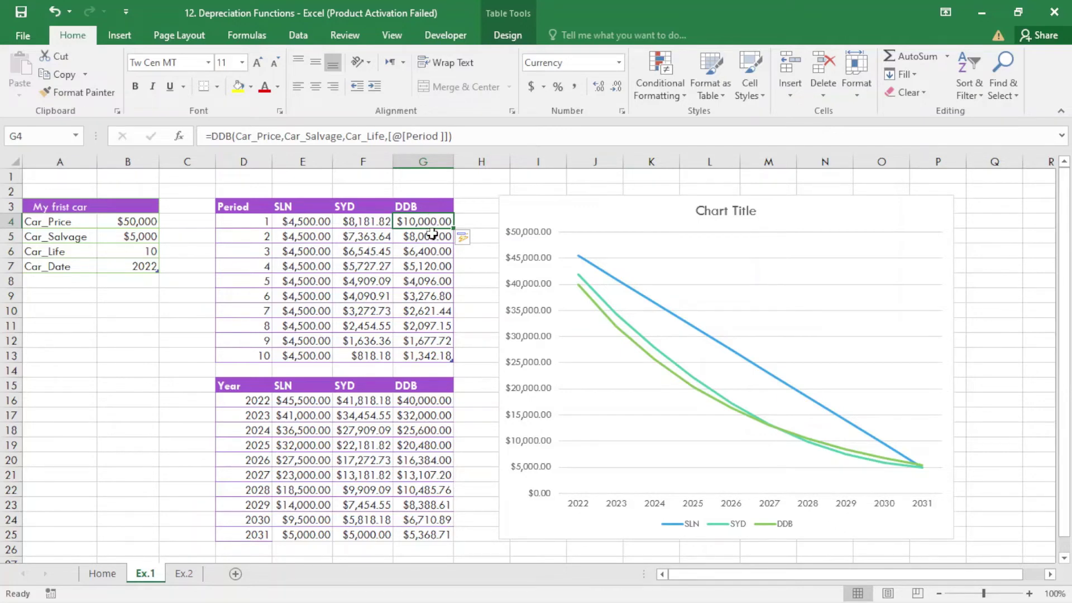
pyautogui.click(432, 236)
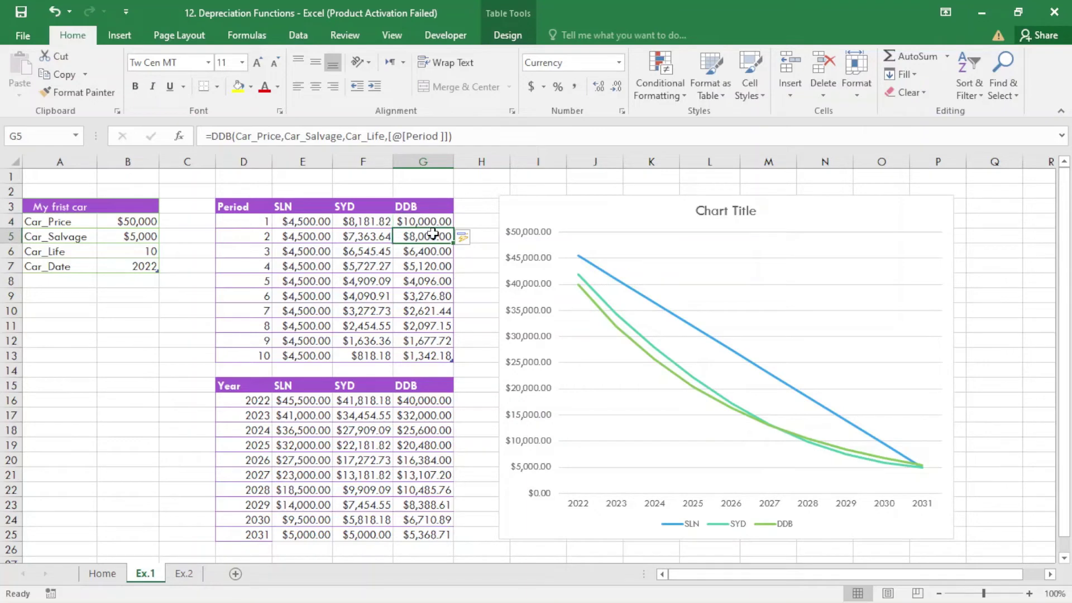
pyautogui.click(433, 252)
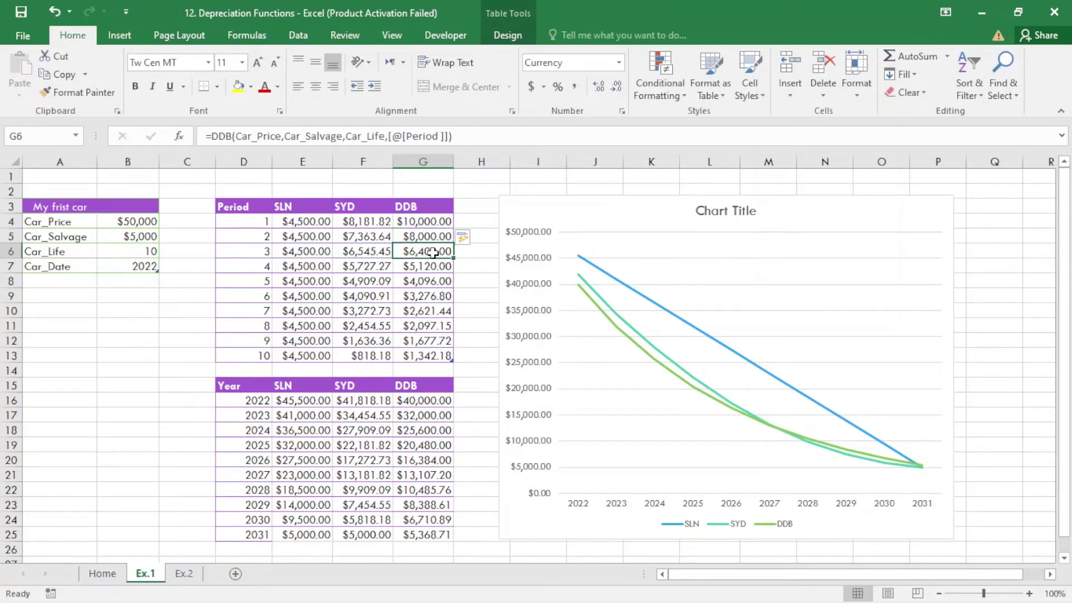
pyautogui.click(437, 266)
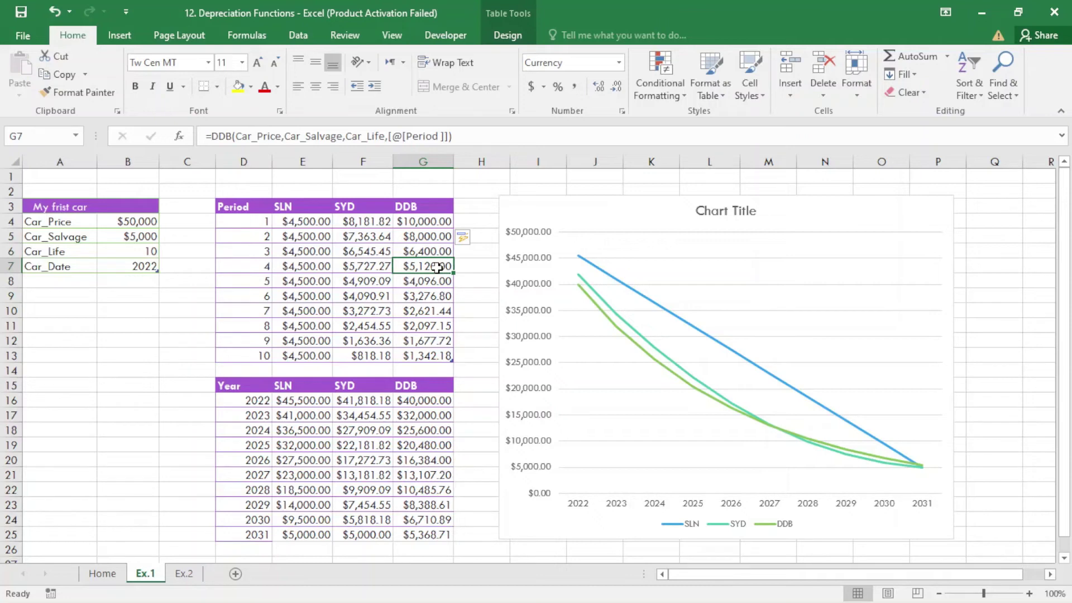
pyautogui.click(655, 361)
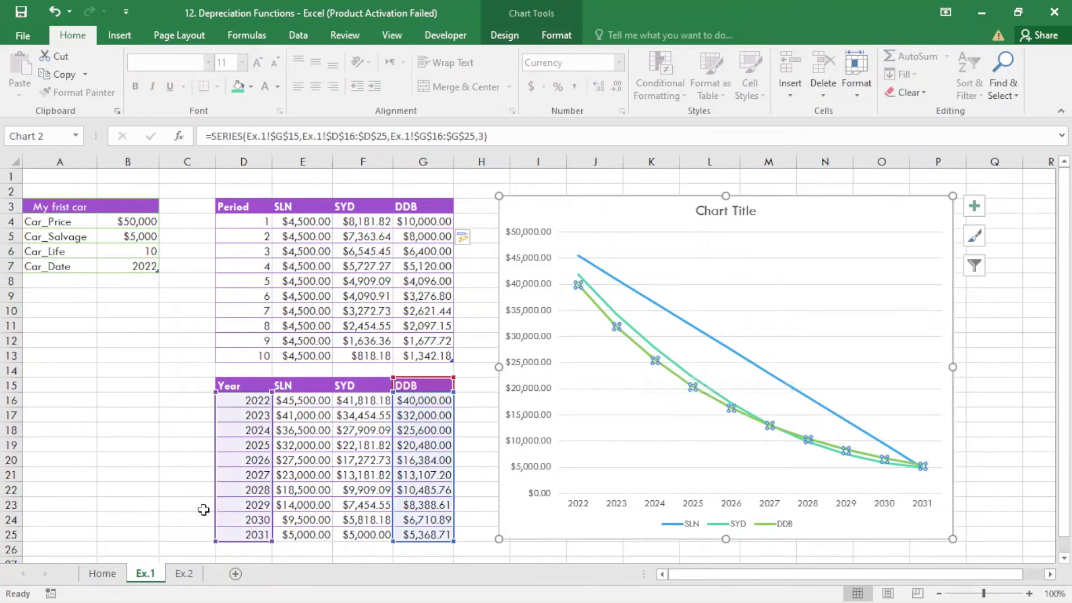
# On Ex.2, enter =SLN(Phone_Price,Phone_Salvage,Phone_Life) in E4, giving $90.00 per period
pyautogui.click(186, 577)
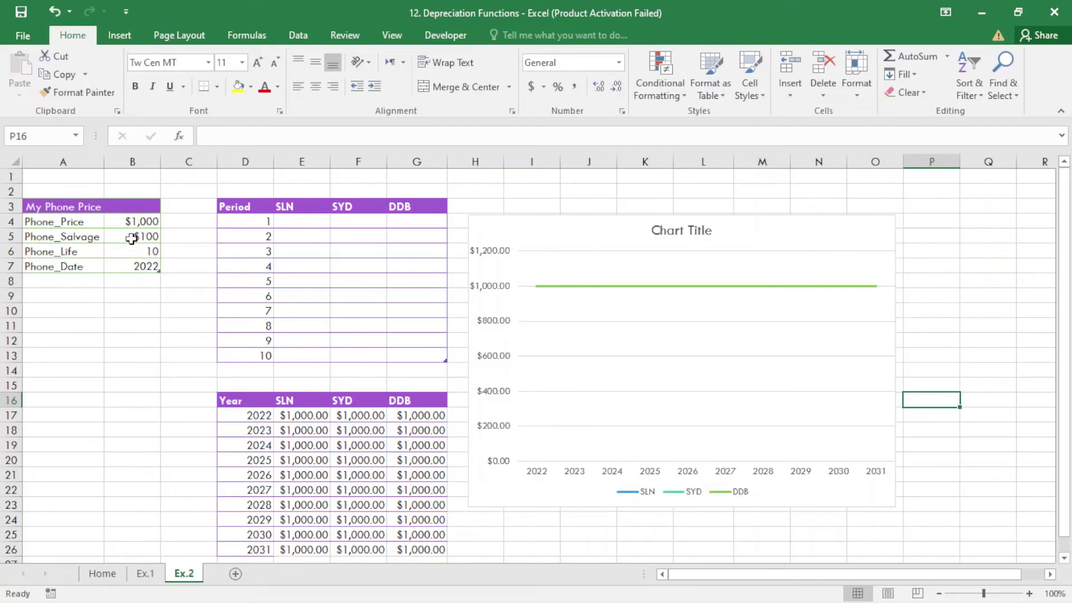
pyautogui.click(292, 227)
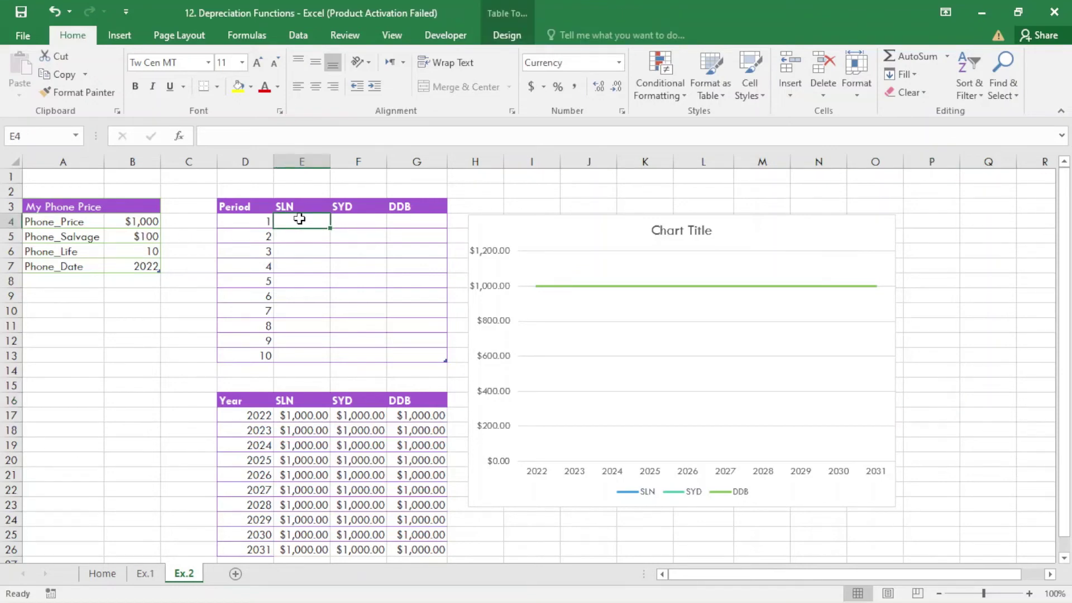
pyautogui.write('=')
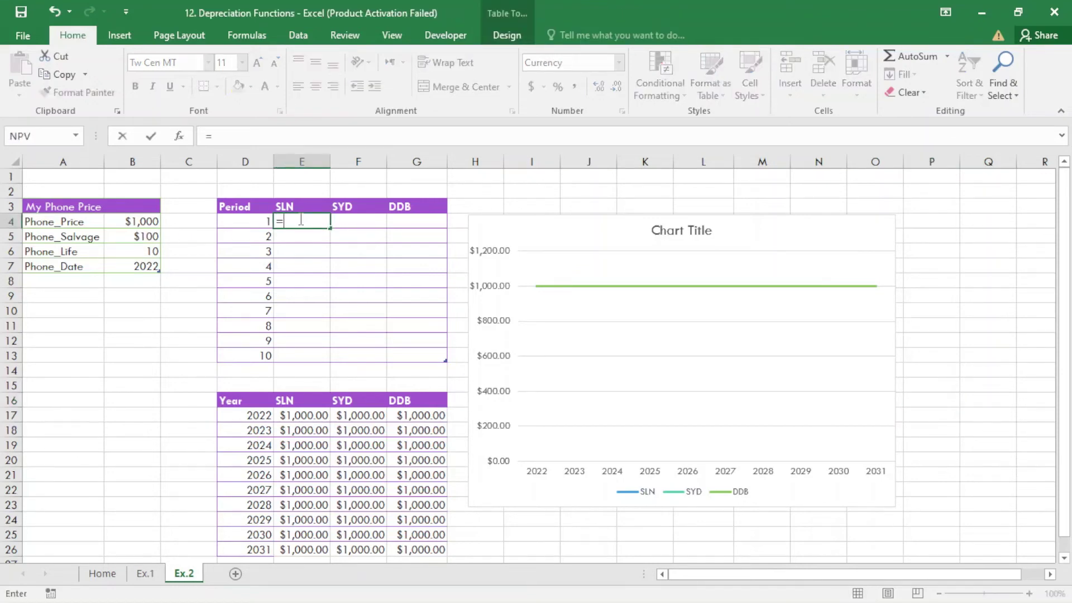
pyautogui.write('SLN(')
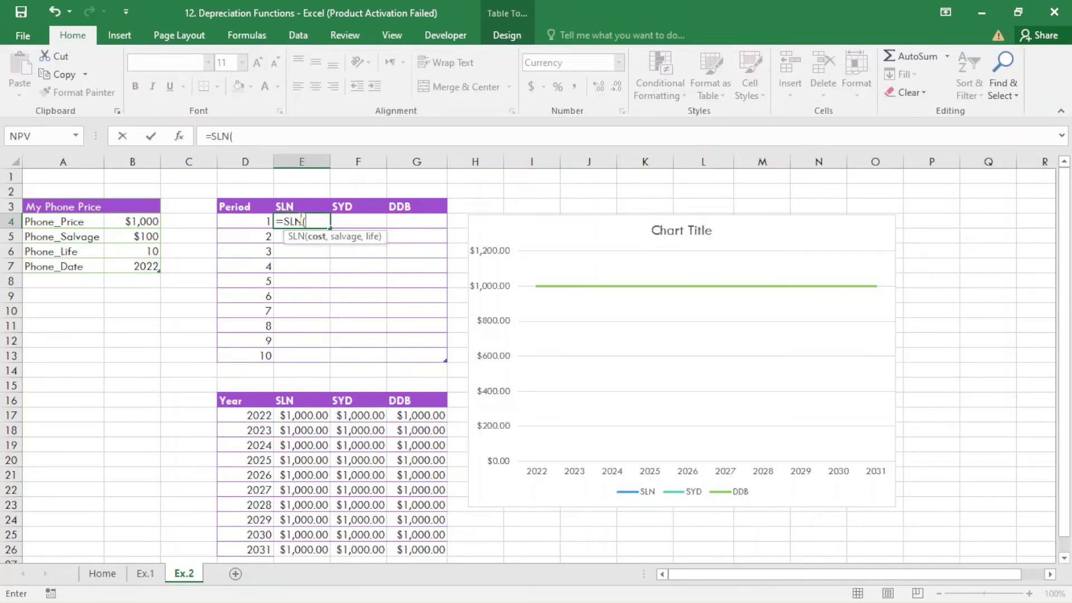
pyautogui.click(154, 222)
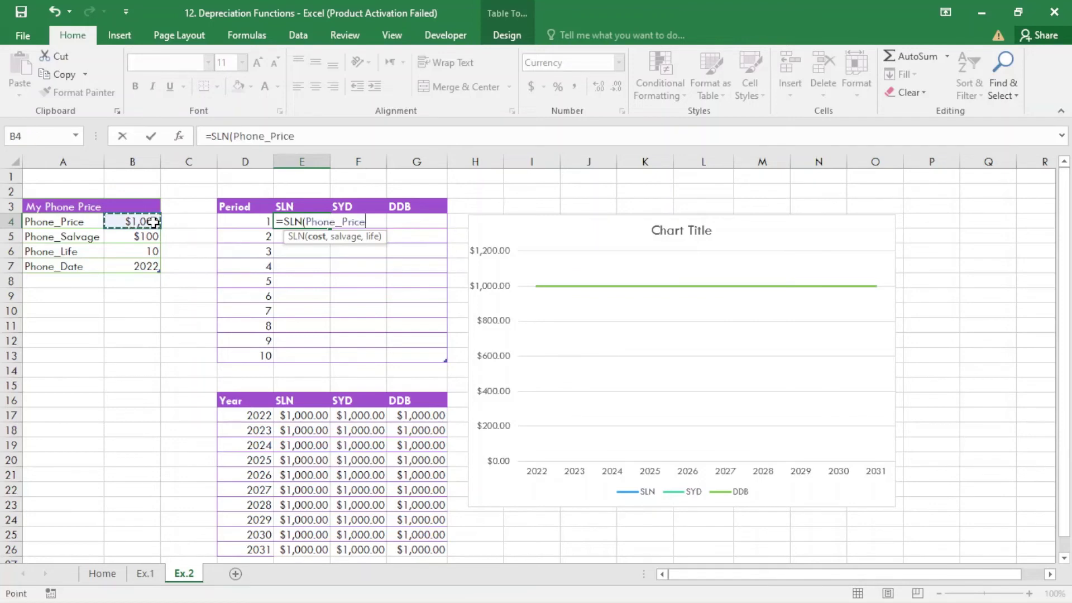
pyautogui.write(',')
pyautogui.click(146, 236)
pyautogui.write(',')
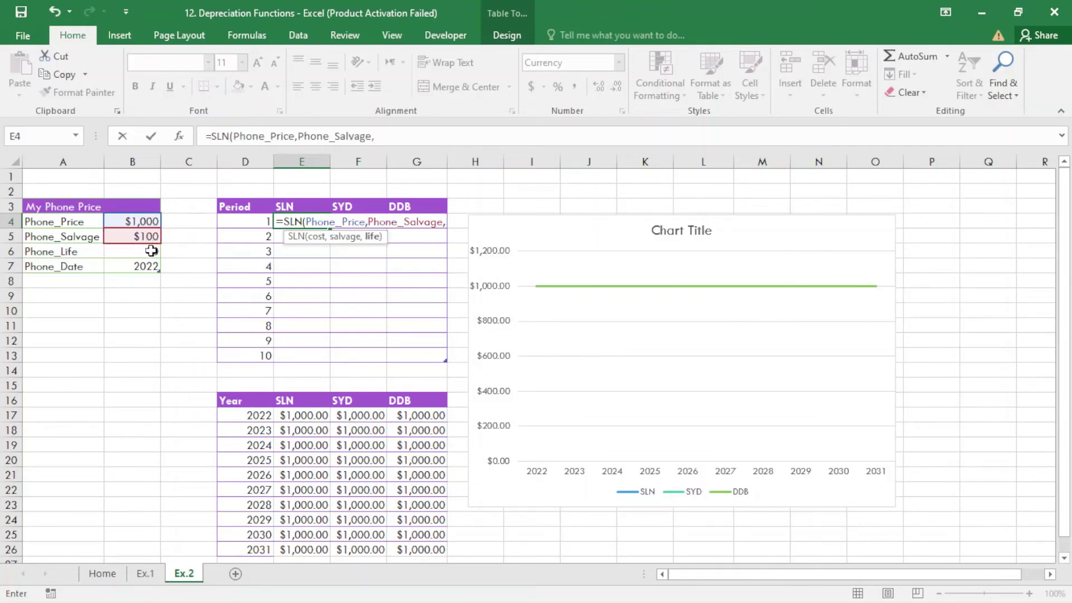
pyautogui.click(151, 251)
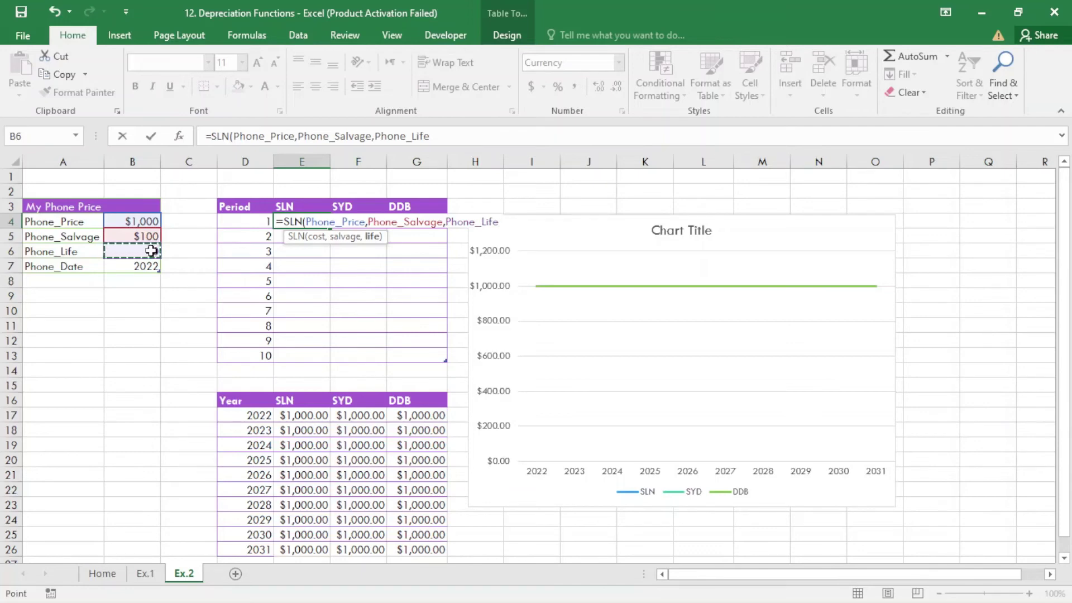
pyautogui.press('Return')
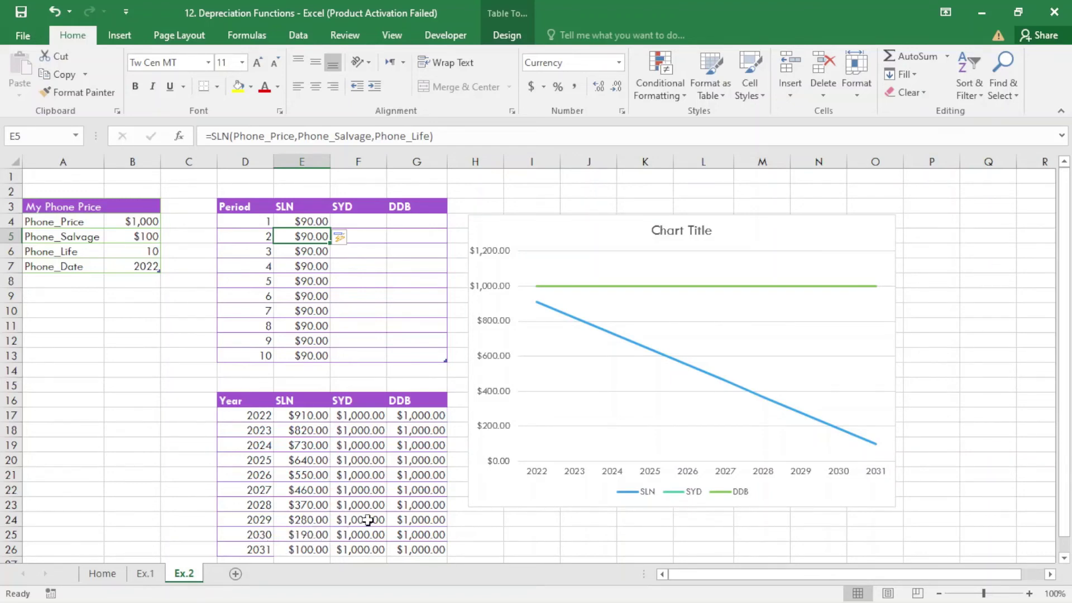
# Enter a SYD formula in F4 from phone price, salvage, life and Period ($163.64 to $16.36)
pyautogui.click(373, 226)
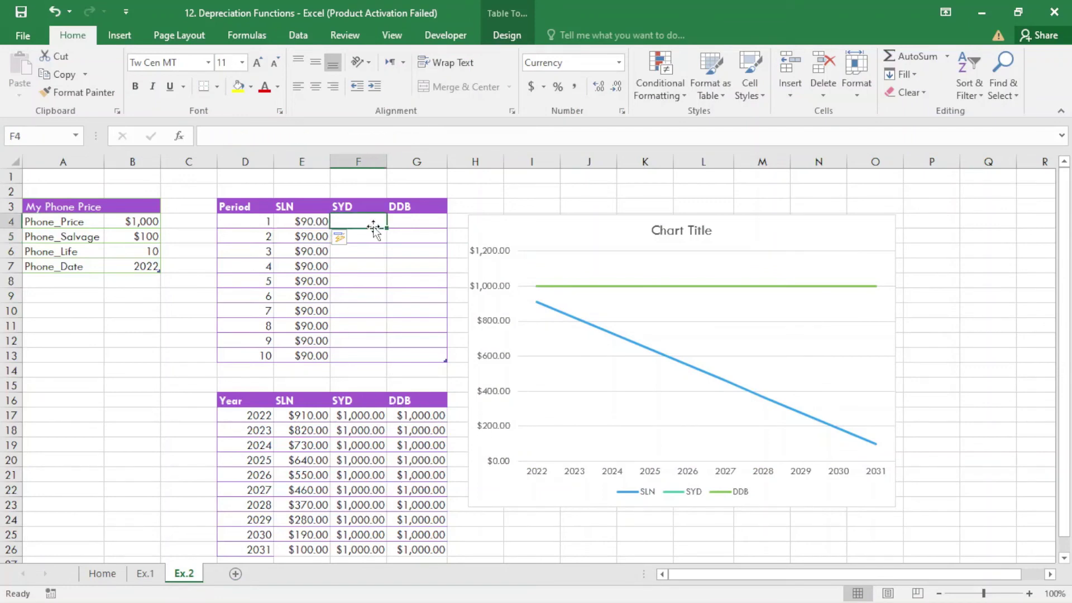
pyautogui.write('=')
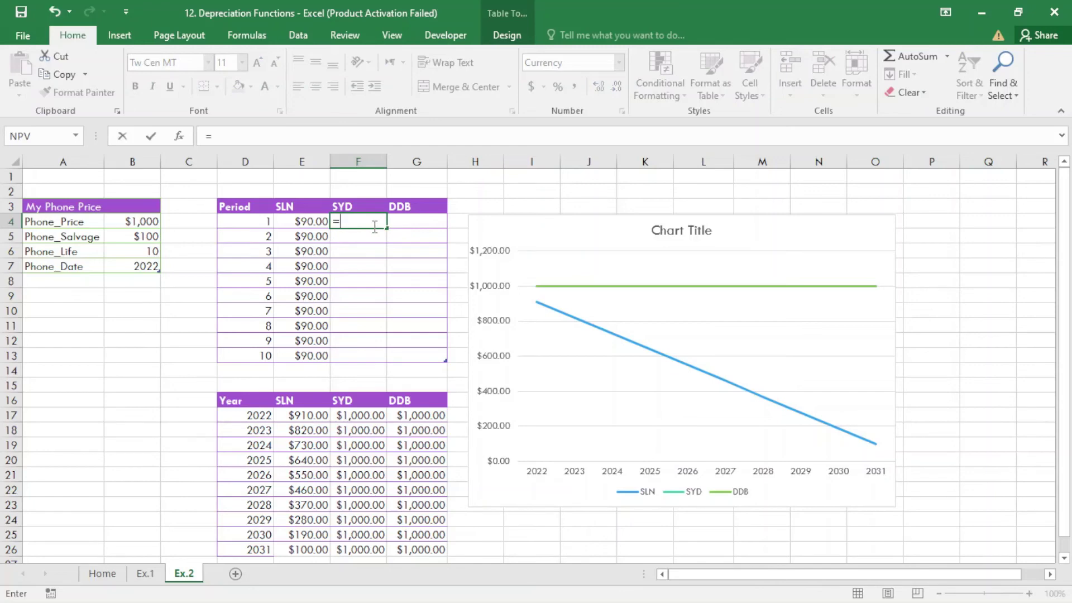
pyautogui.write('syd(')
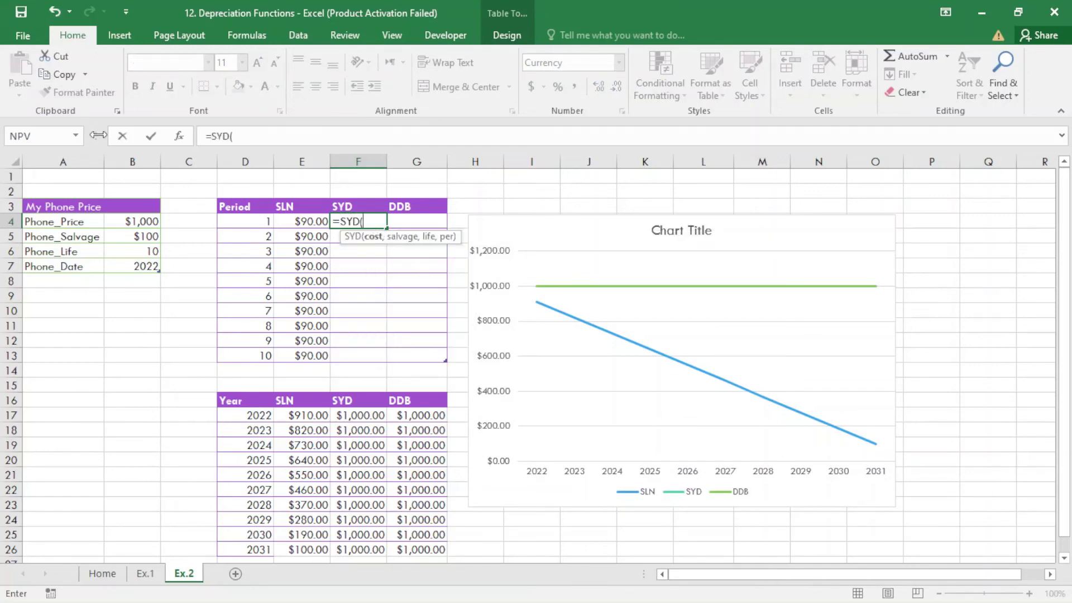
pyautogui.click(141, 222)
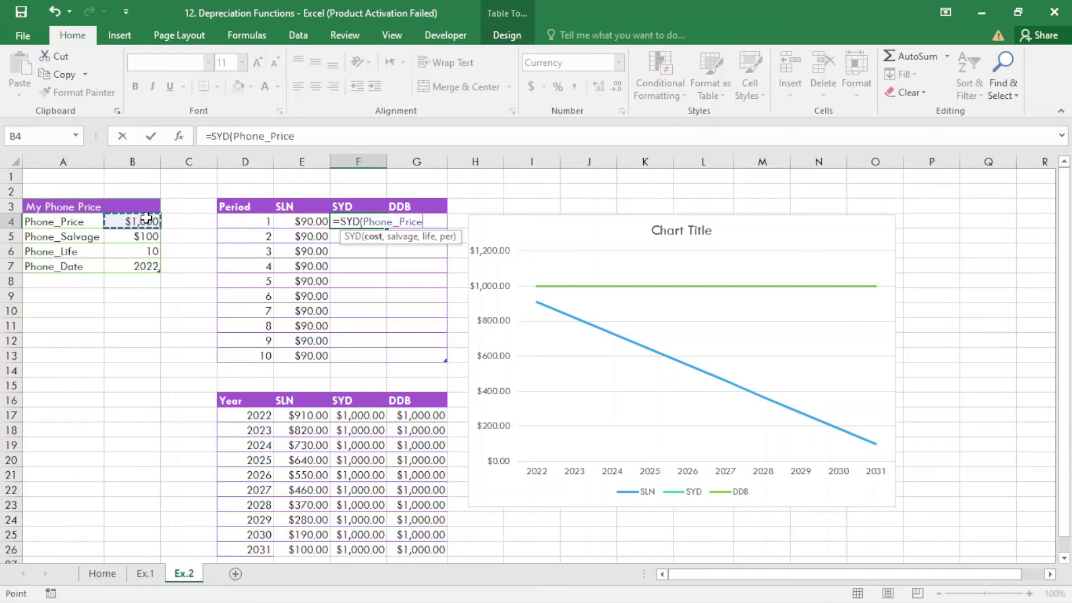
pyautogui.write(',')
pyautogui.click(135, 236)
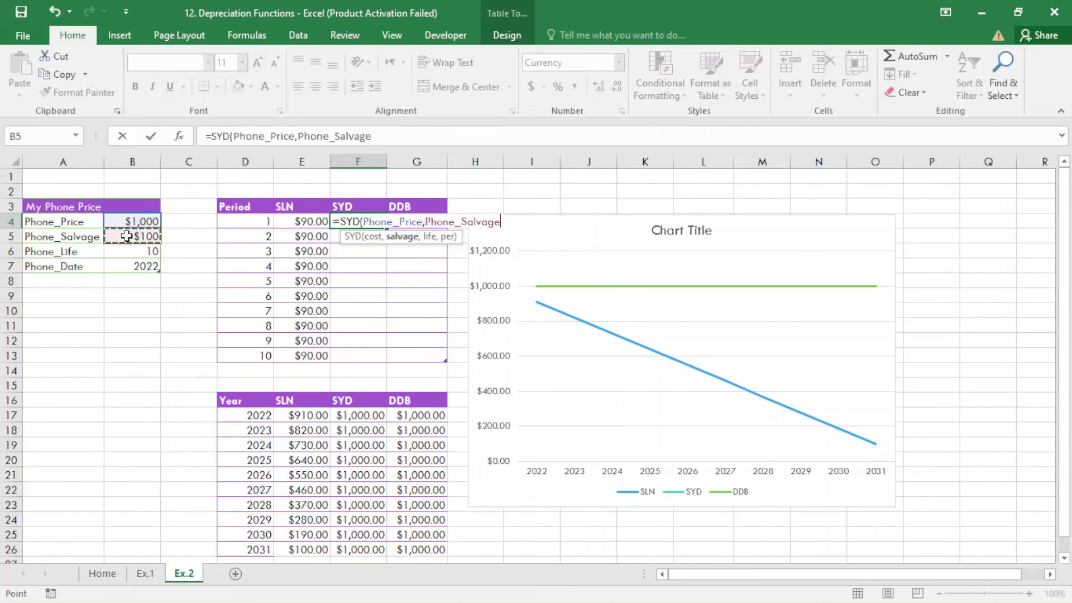
pyautogui.write(',')
pyautogui.click(136, 251)
pyautogui.write(',Phone_Life,')
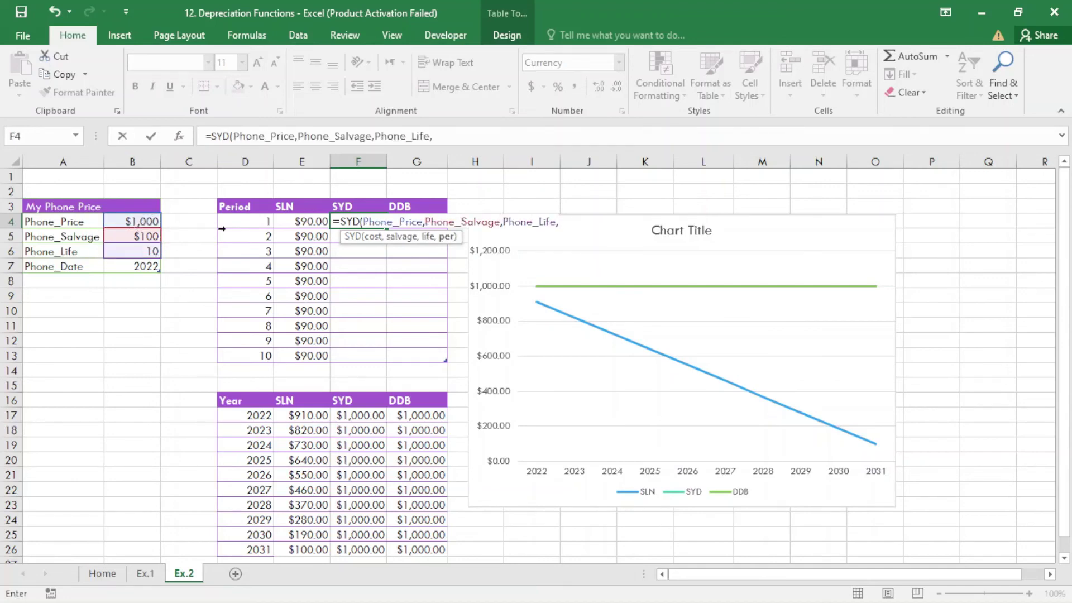
pyautogui.click(249, 222)
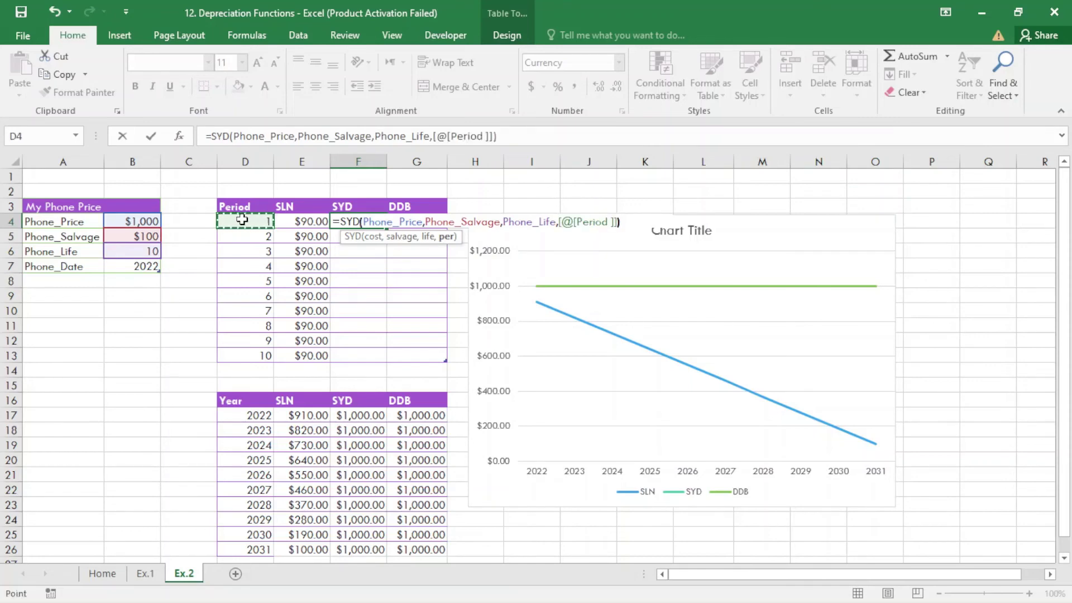
pyautogui.press('Return')
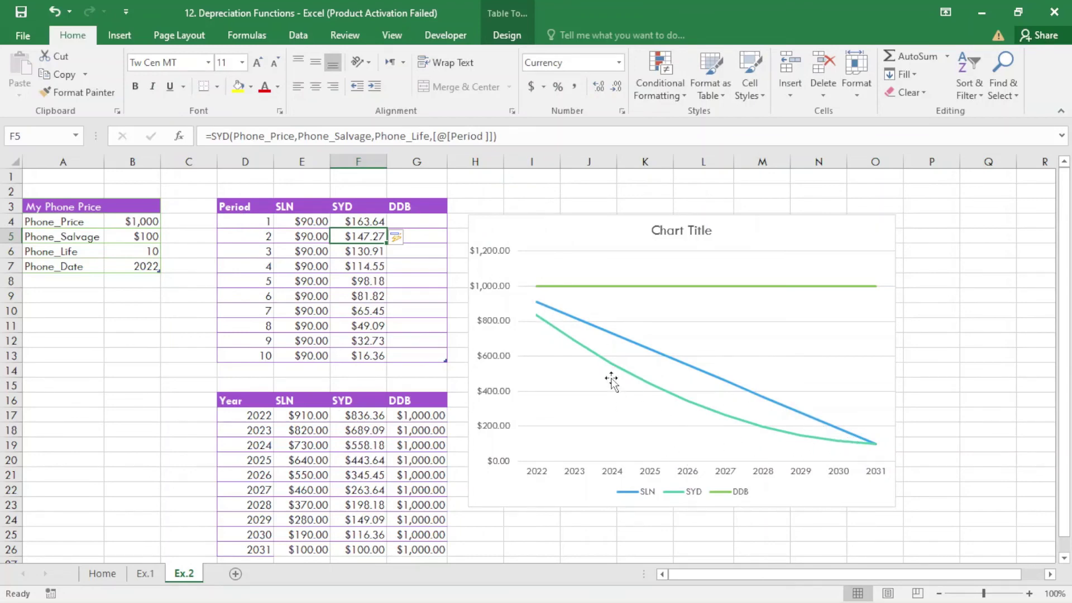
pyautogui.click(420, 221)
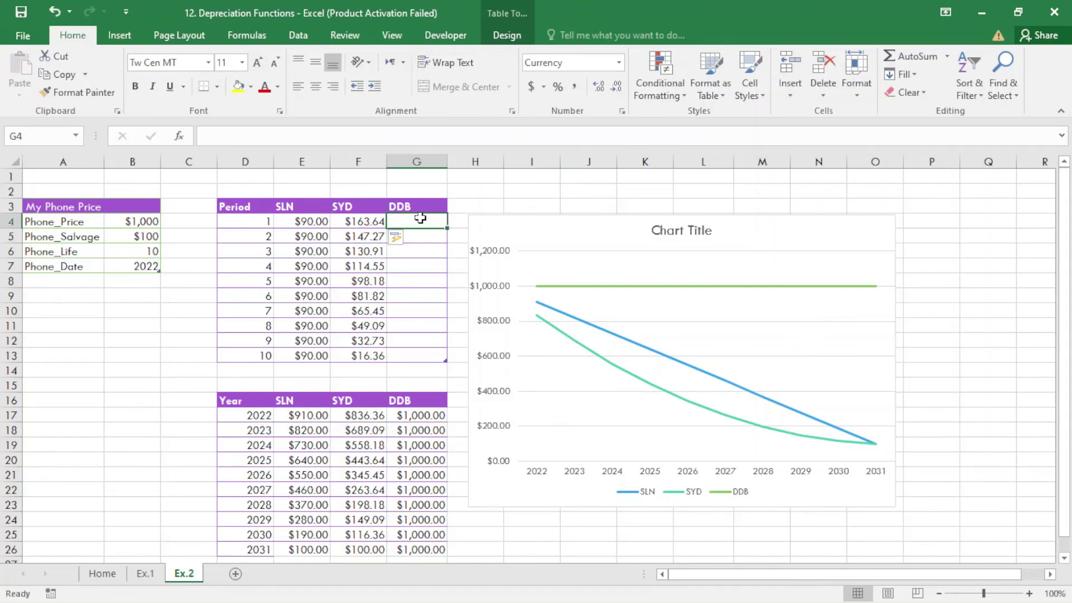
pyautogui.write('=dd')
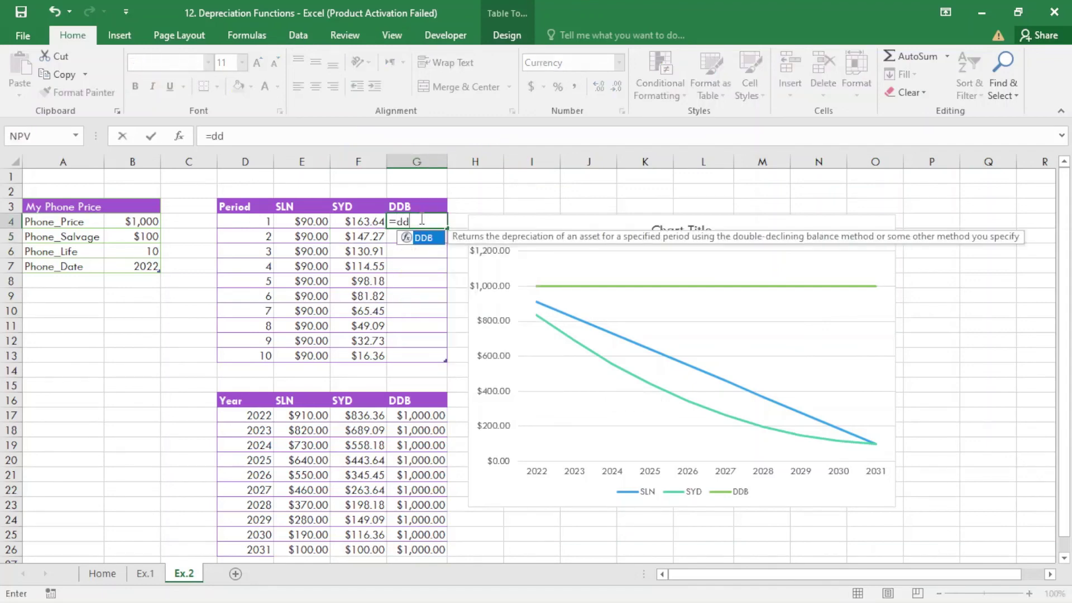
# Enter a DDB formula in G4 from phone price, salvage, life and Period ($200.00 to $26.84)
pyautogui.press('Tab')
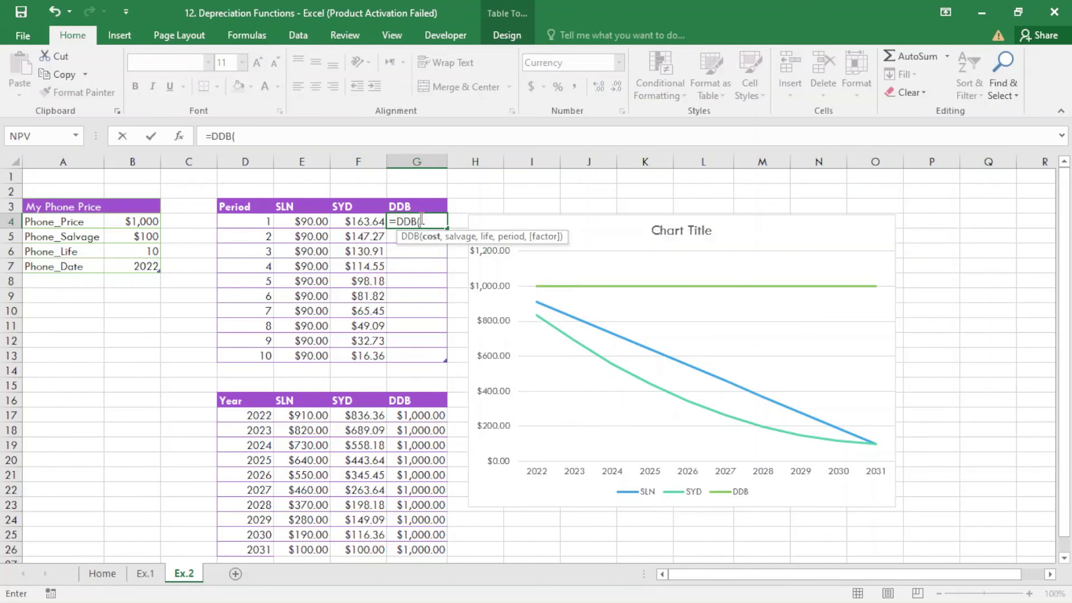
pyautogui.click(132, 221)
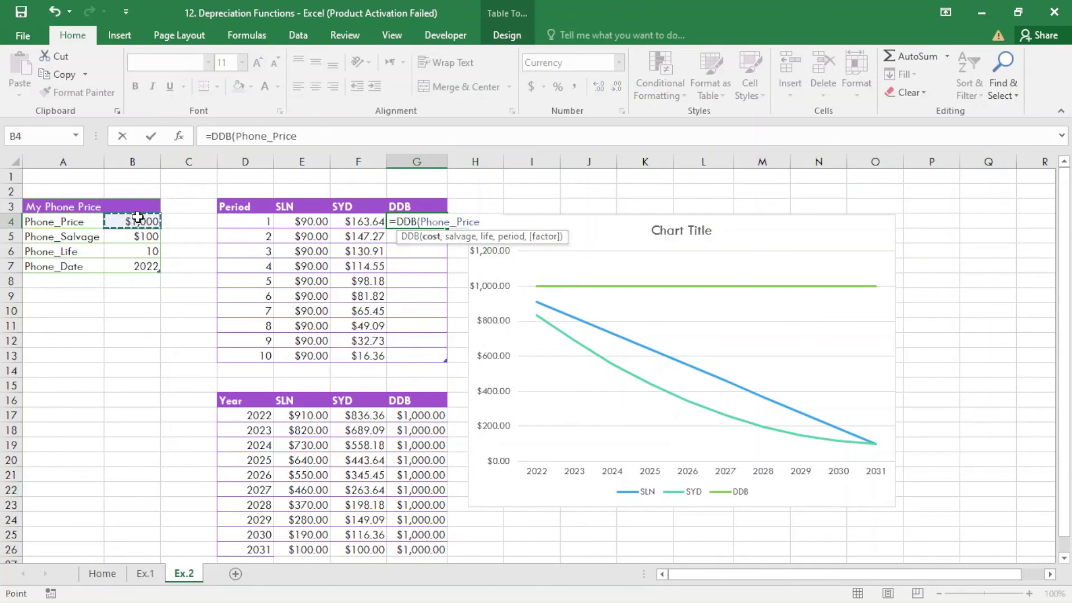
pyautogui.write(',')
pyautogui.click(139, 236)
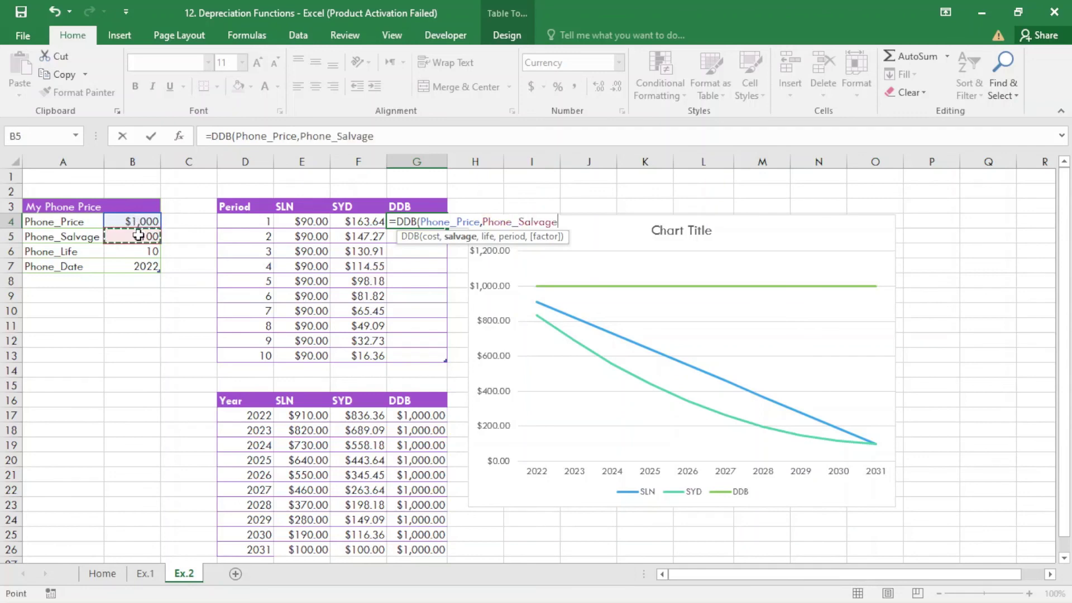
pyautogui.write(',')
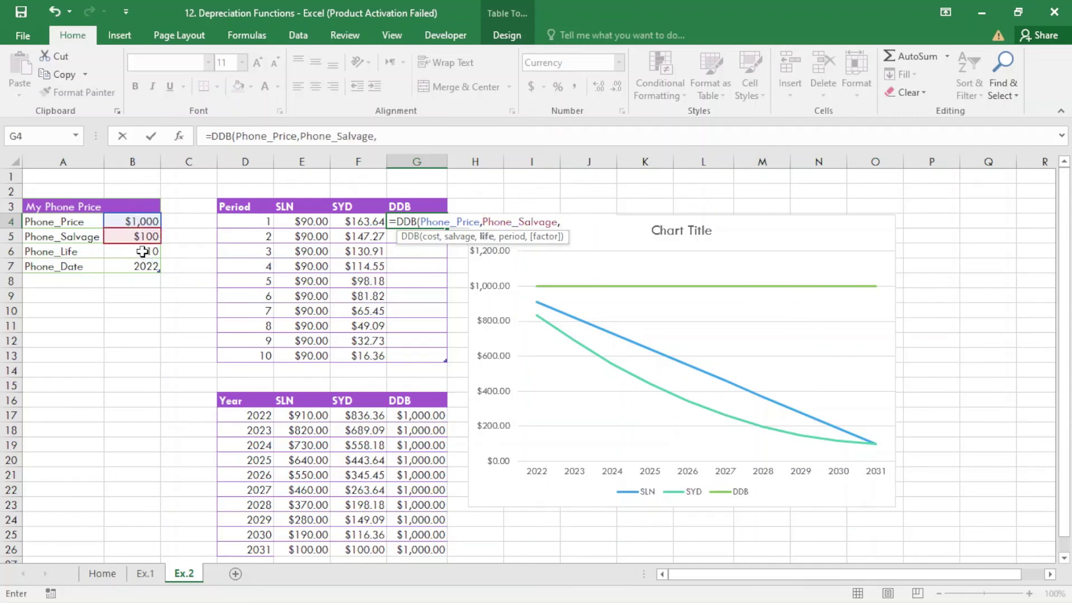
pyautogui.click(144, 251)
pyautogui.write(',')
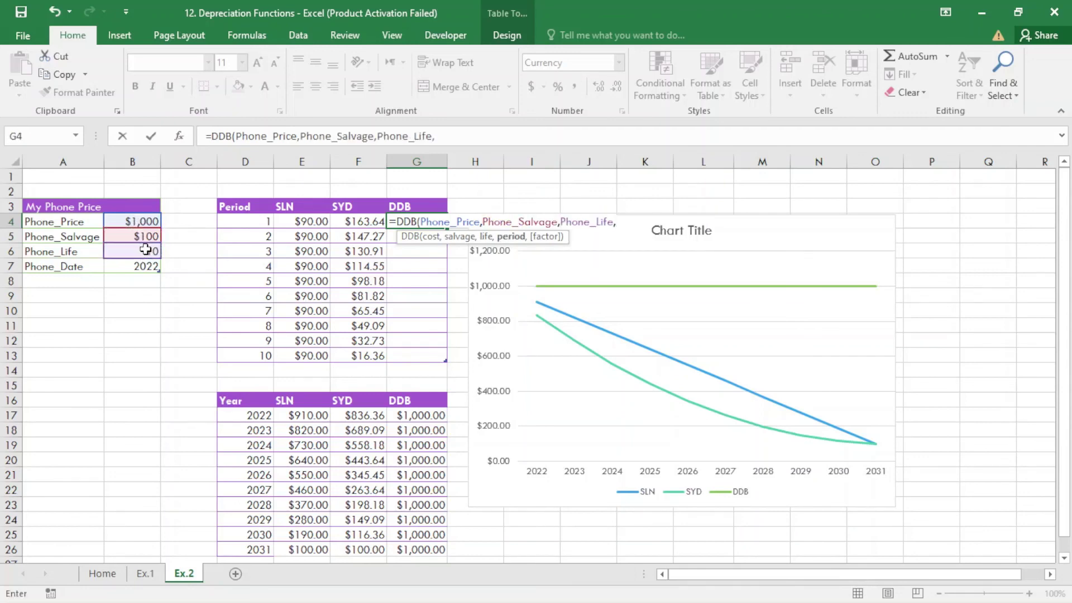
pyautogui.click(245, 221)
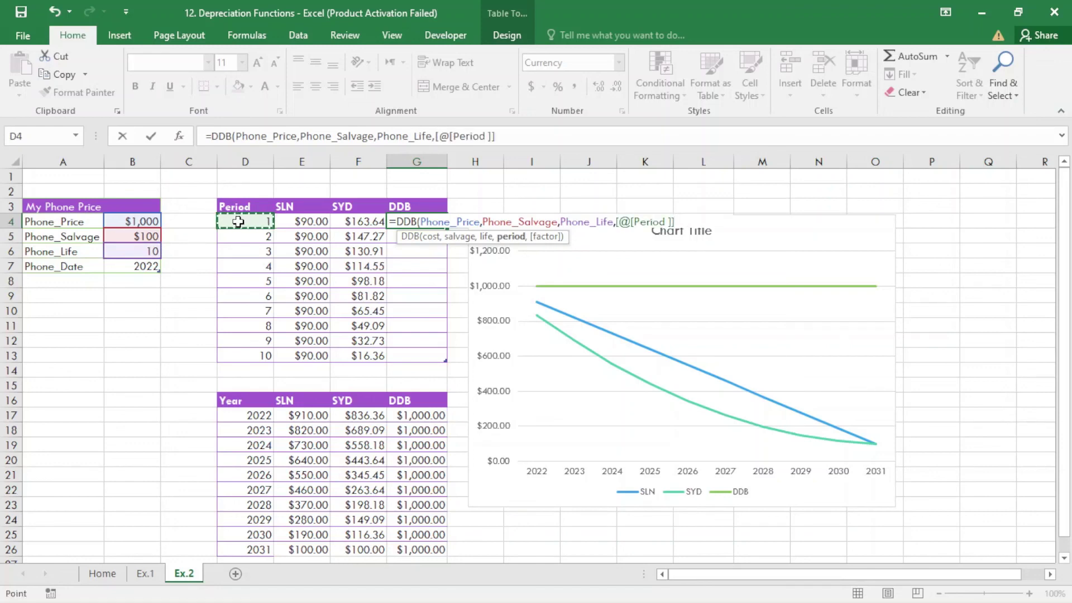
pyautogui.press('Return')
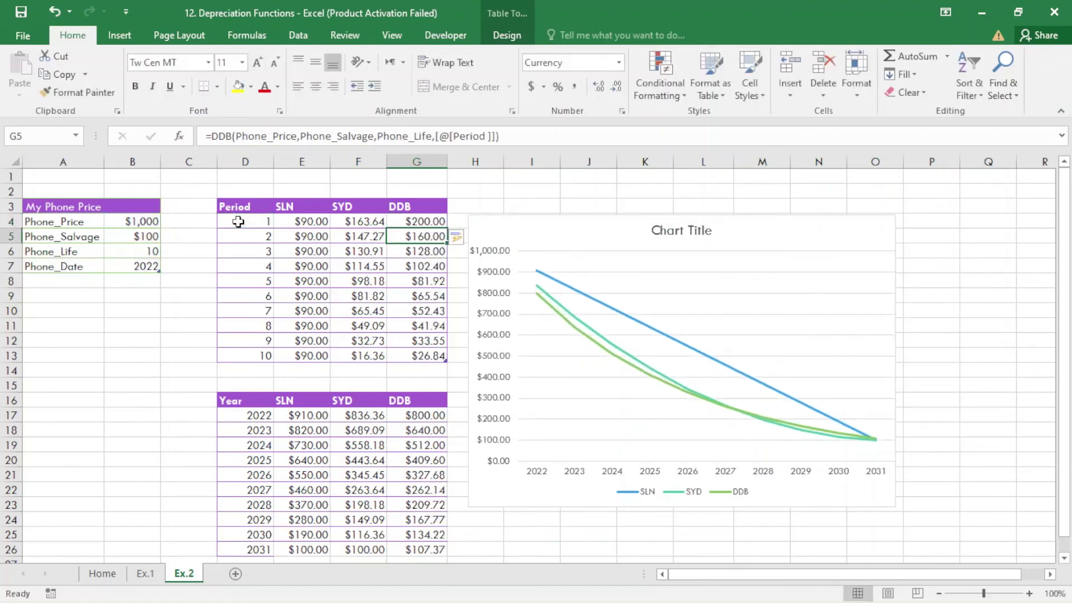